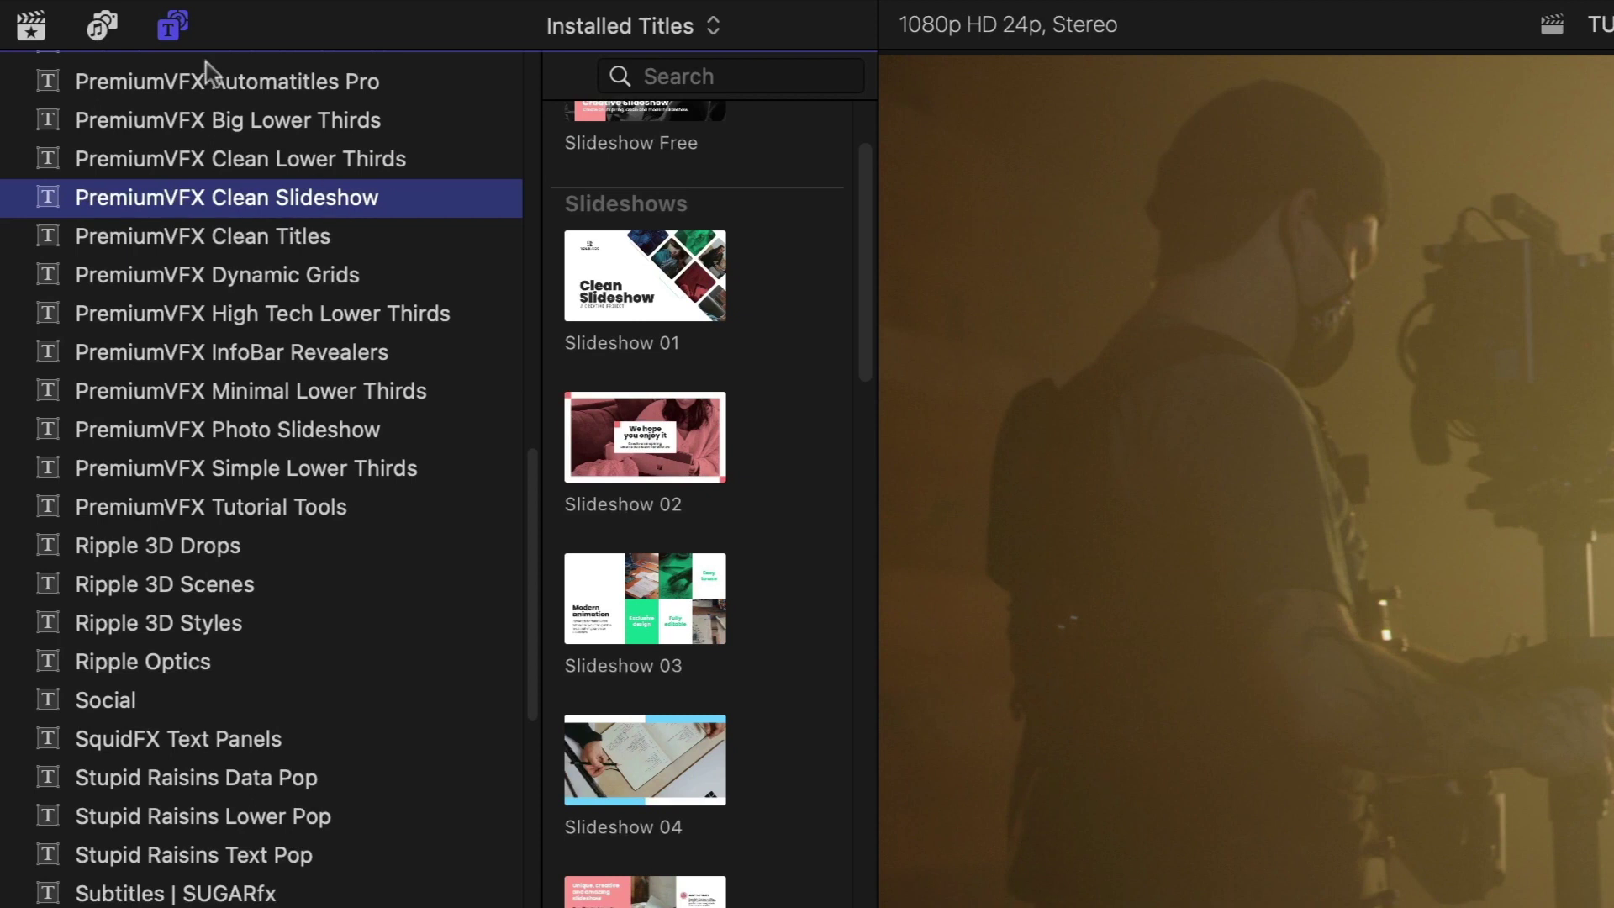
Hide the title categories so the Clean Slideshow titles fill the browser as a wide grid
click(172, 25)
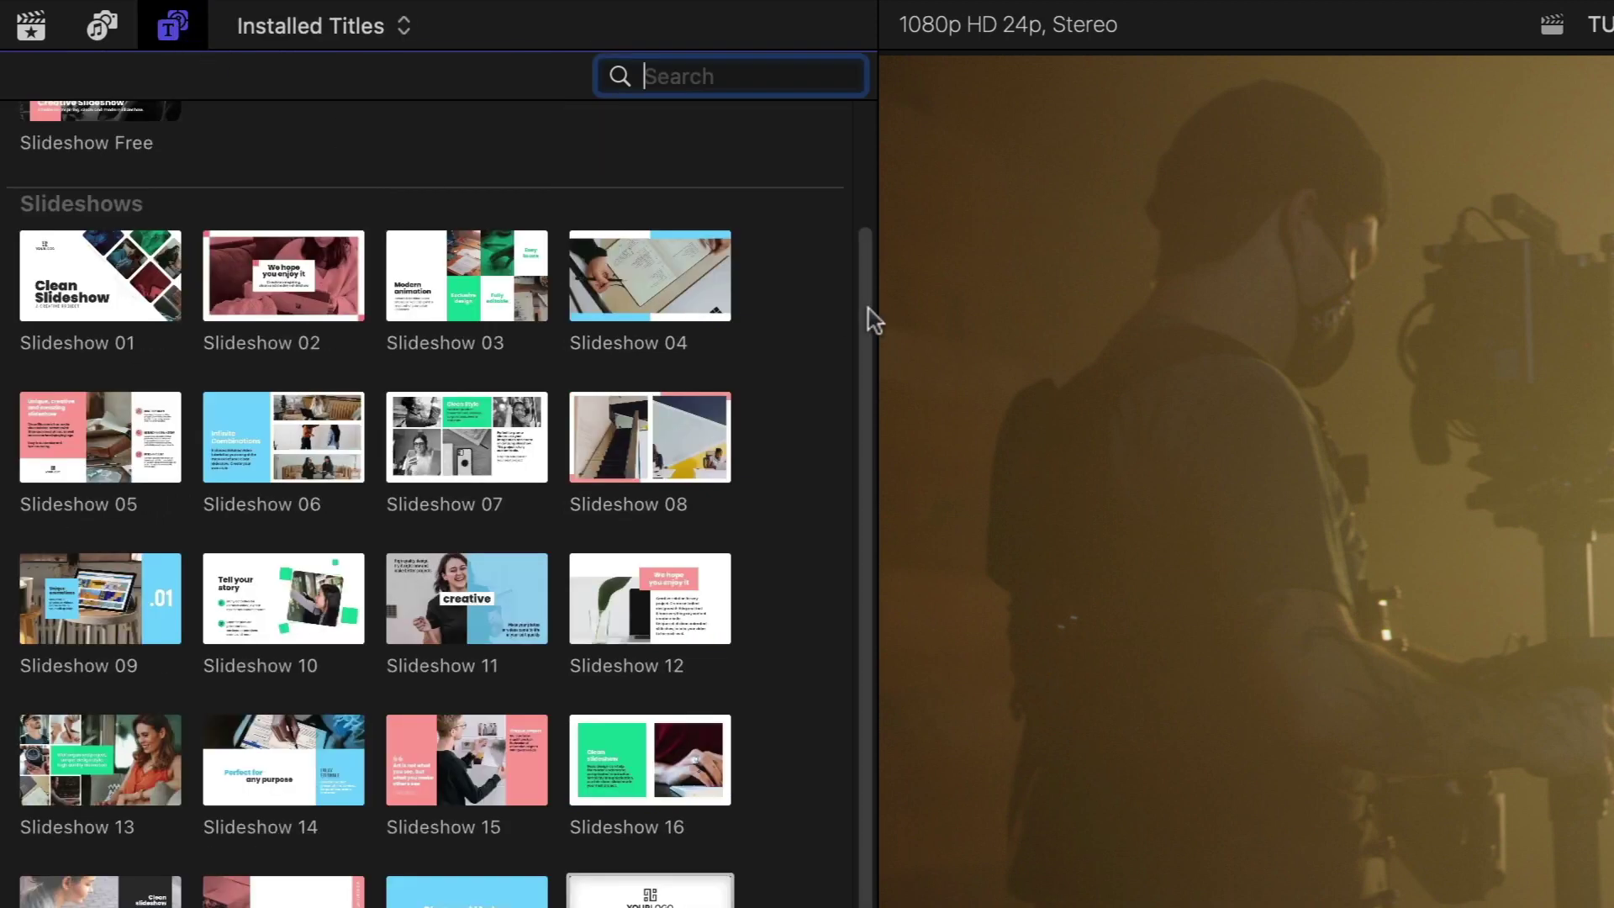
scroll(866, 299, up, 3)
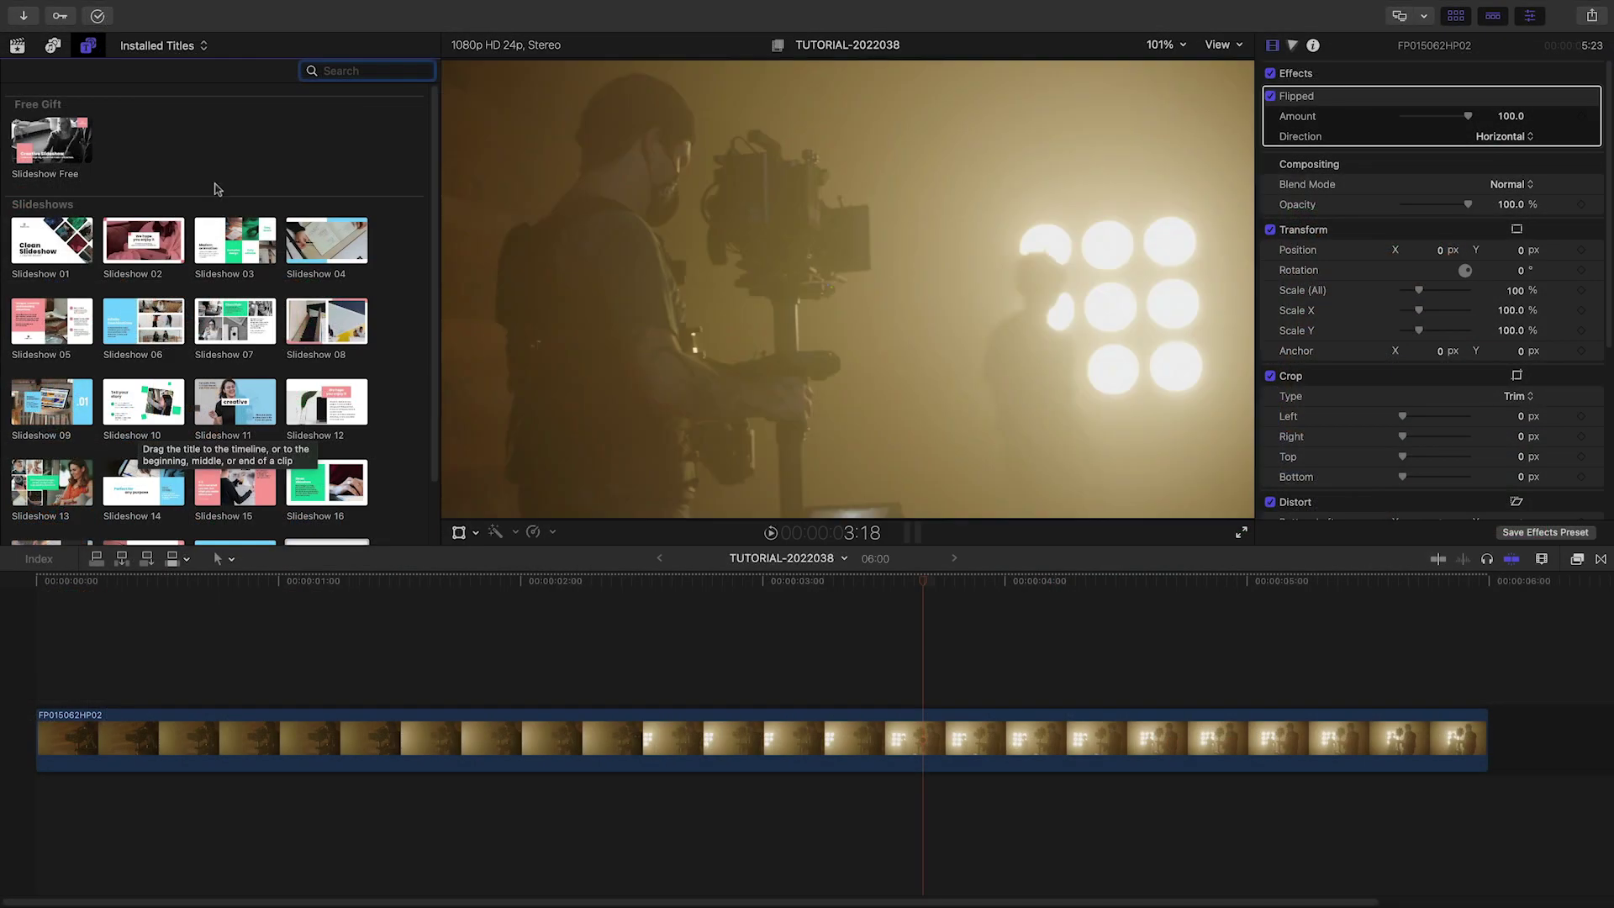
Place Slideshow 01 above clip FP015062HP02 and play its animation
drag(53, 240, 47, 653)
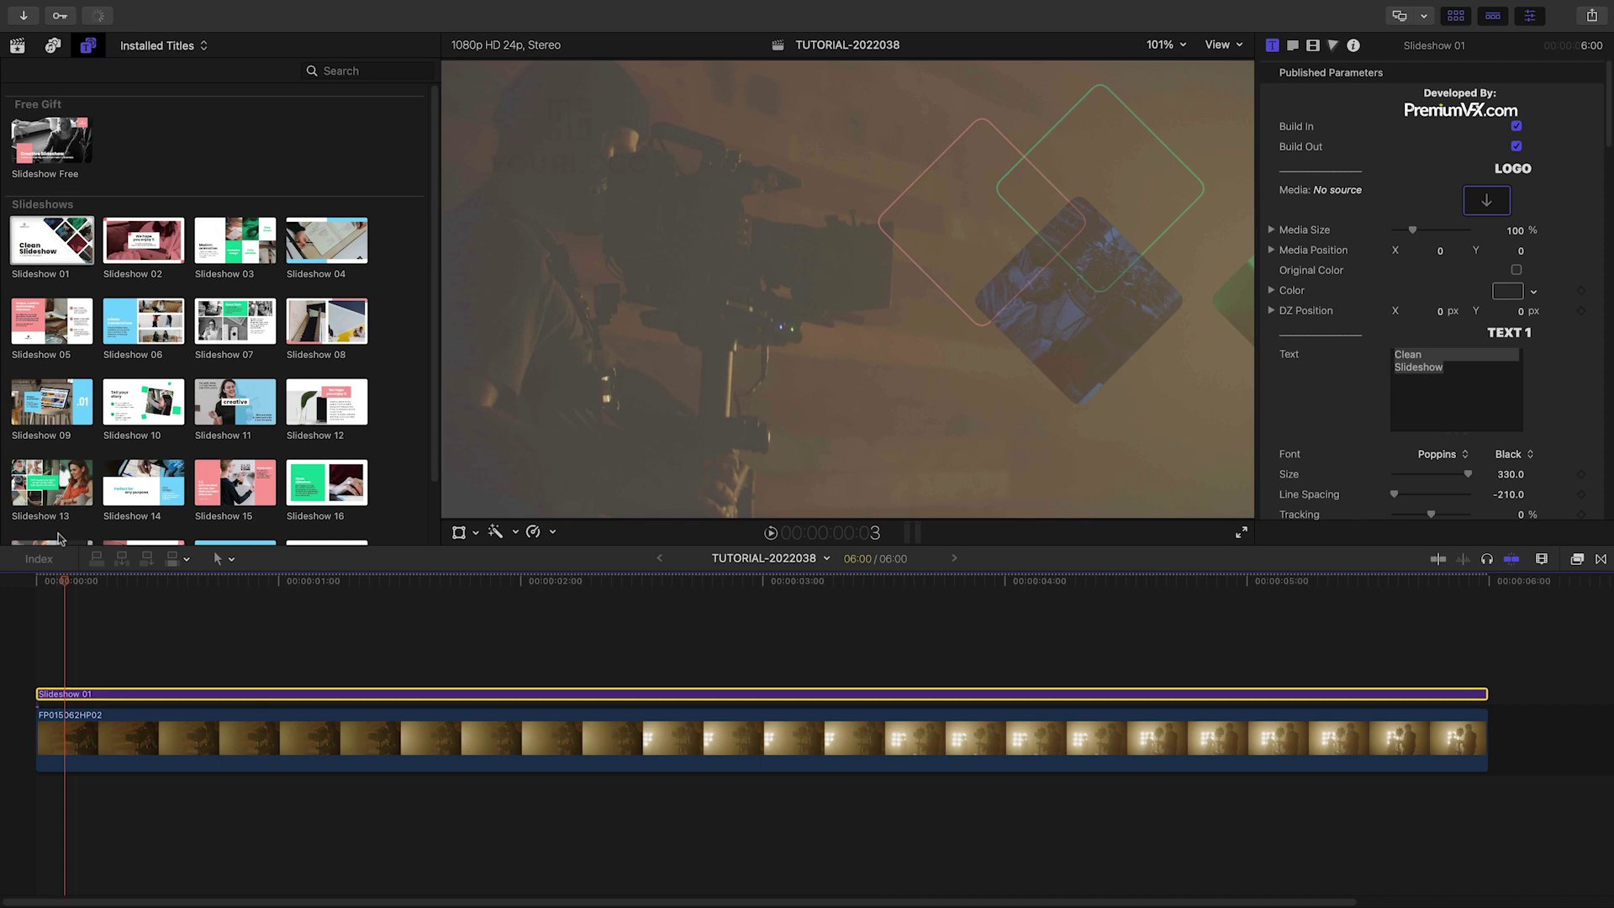
click(35, 580)
key(space)
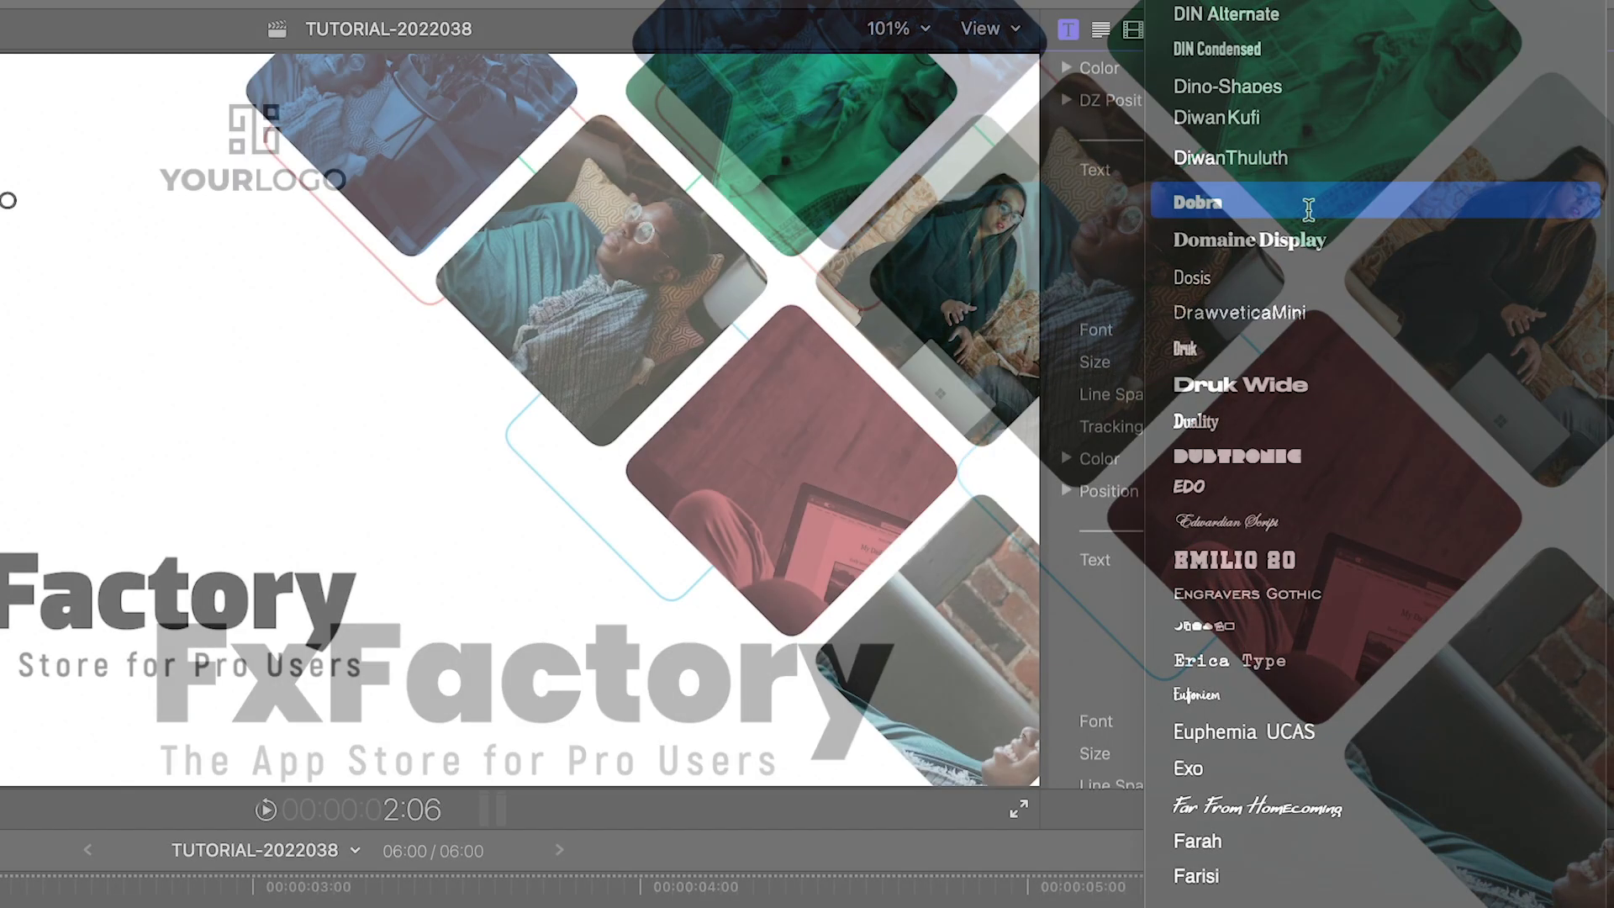
Set the FxFactory headline font to Dobra, weight Book
click(1309, 205)
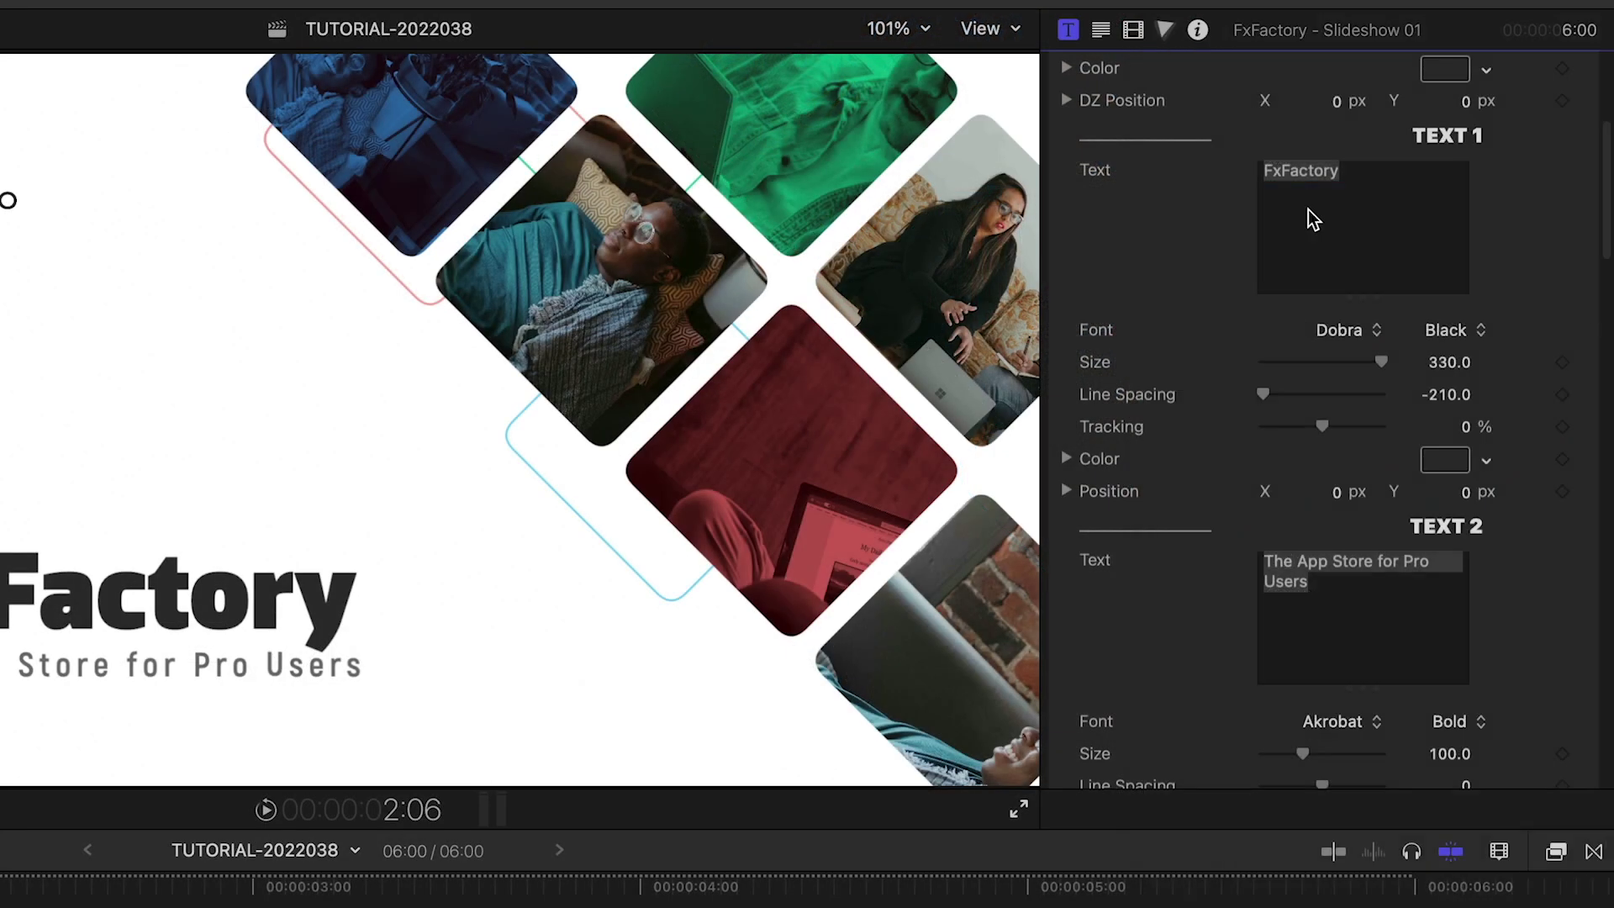
click(1444, 332)
click(1464, 405)
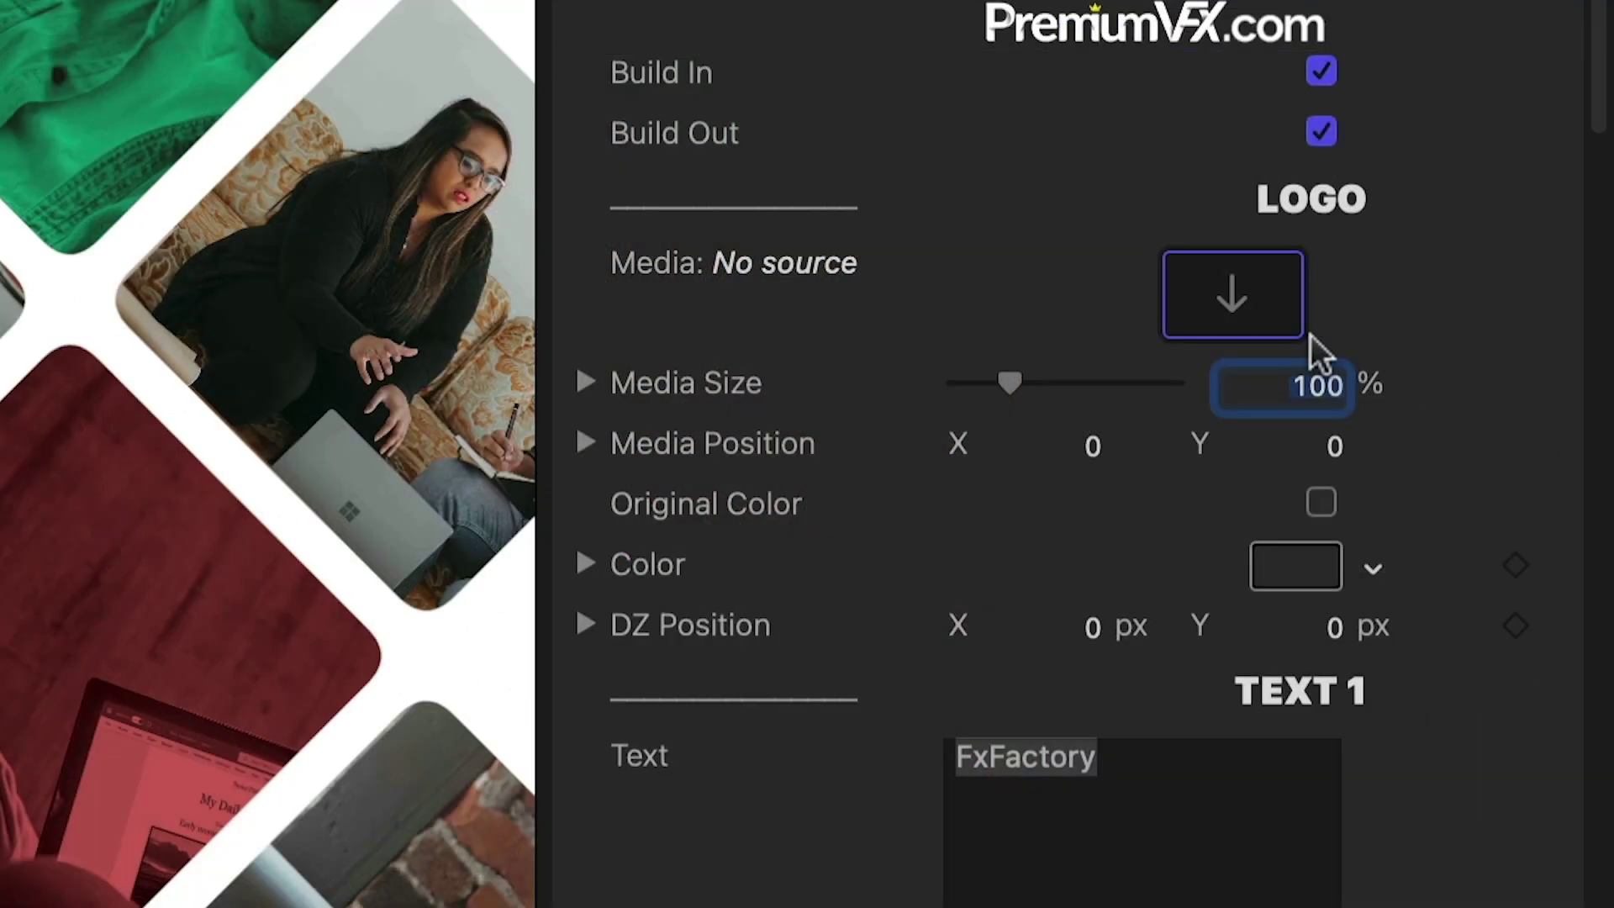
Make the FxFactory App Icon the title's logo at 35% size with its original colours
click(1261, 295)
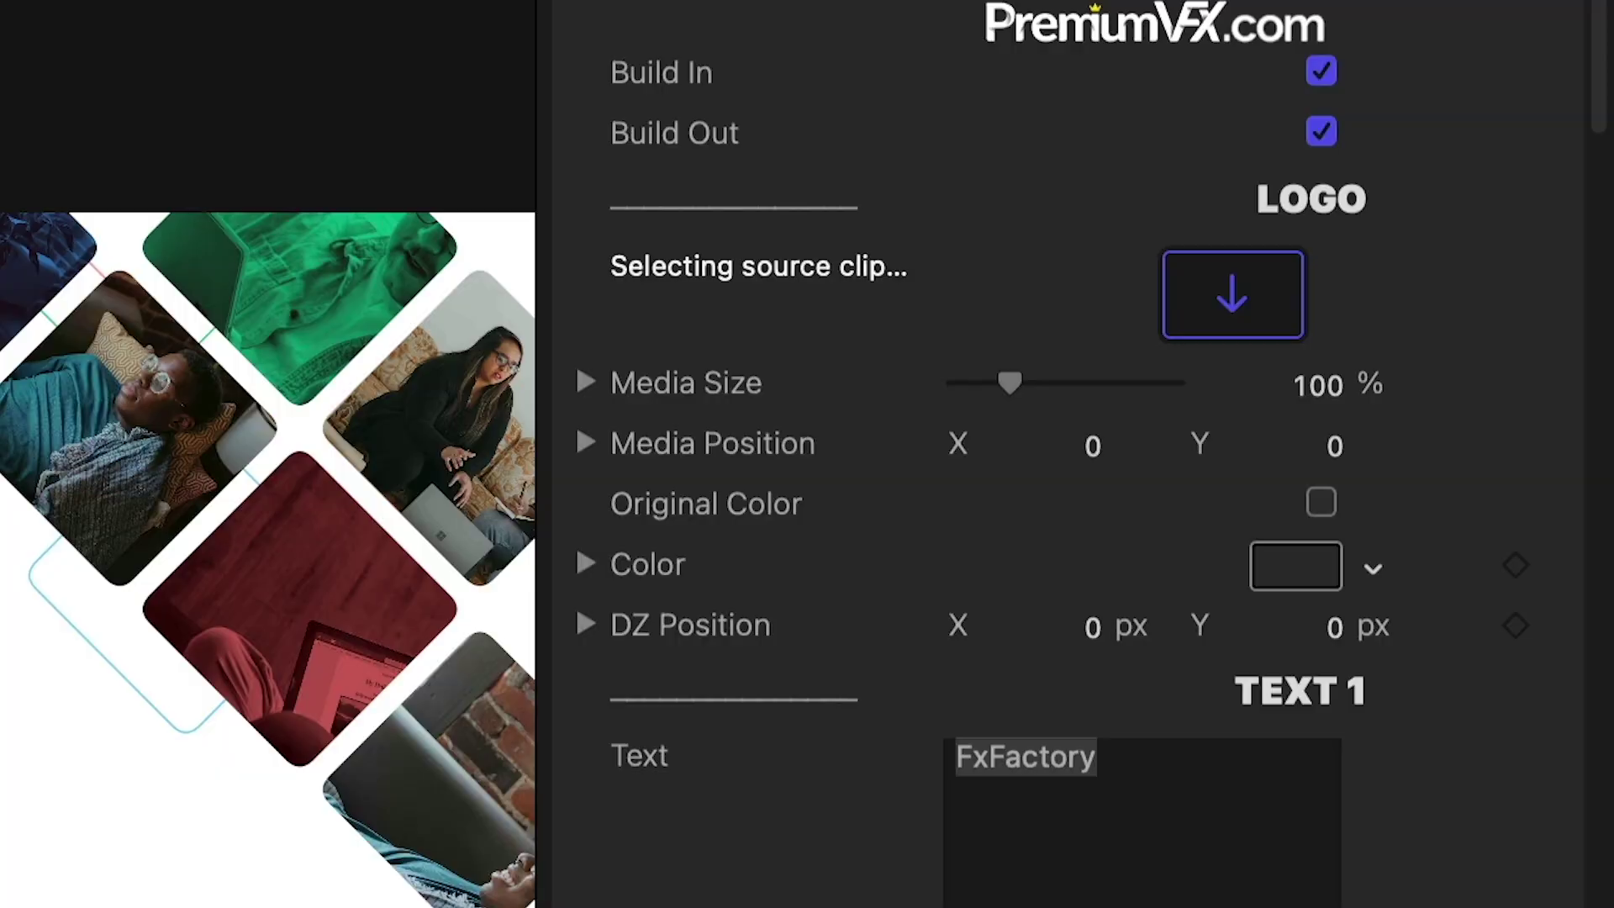
click(1205, 533)
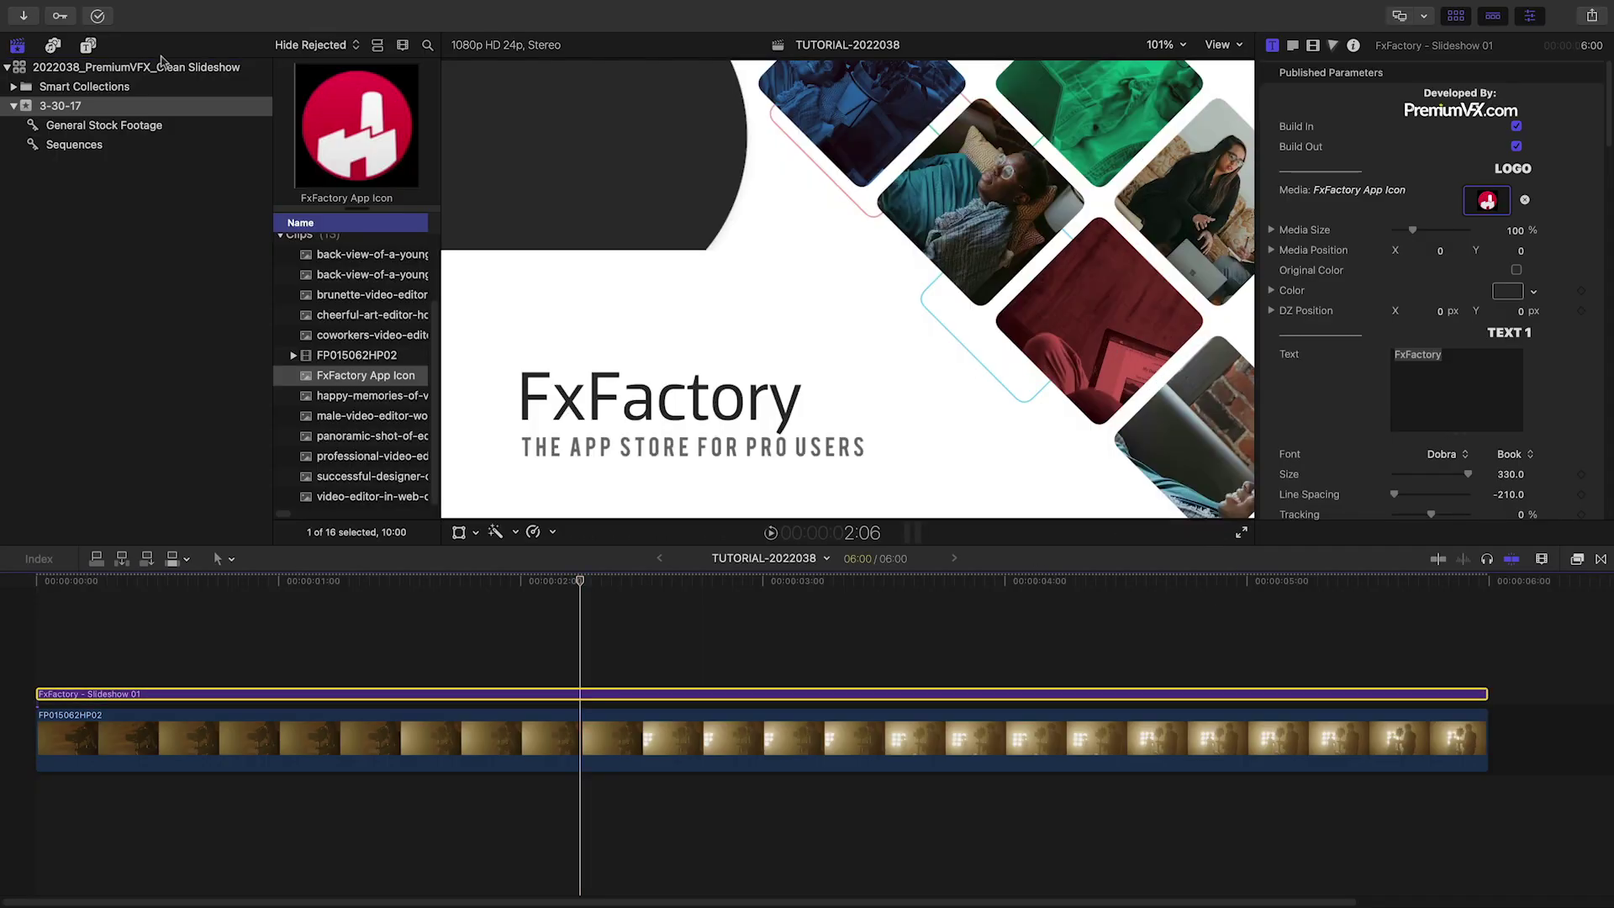
drag(1412, 231, 1403, 235)
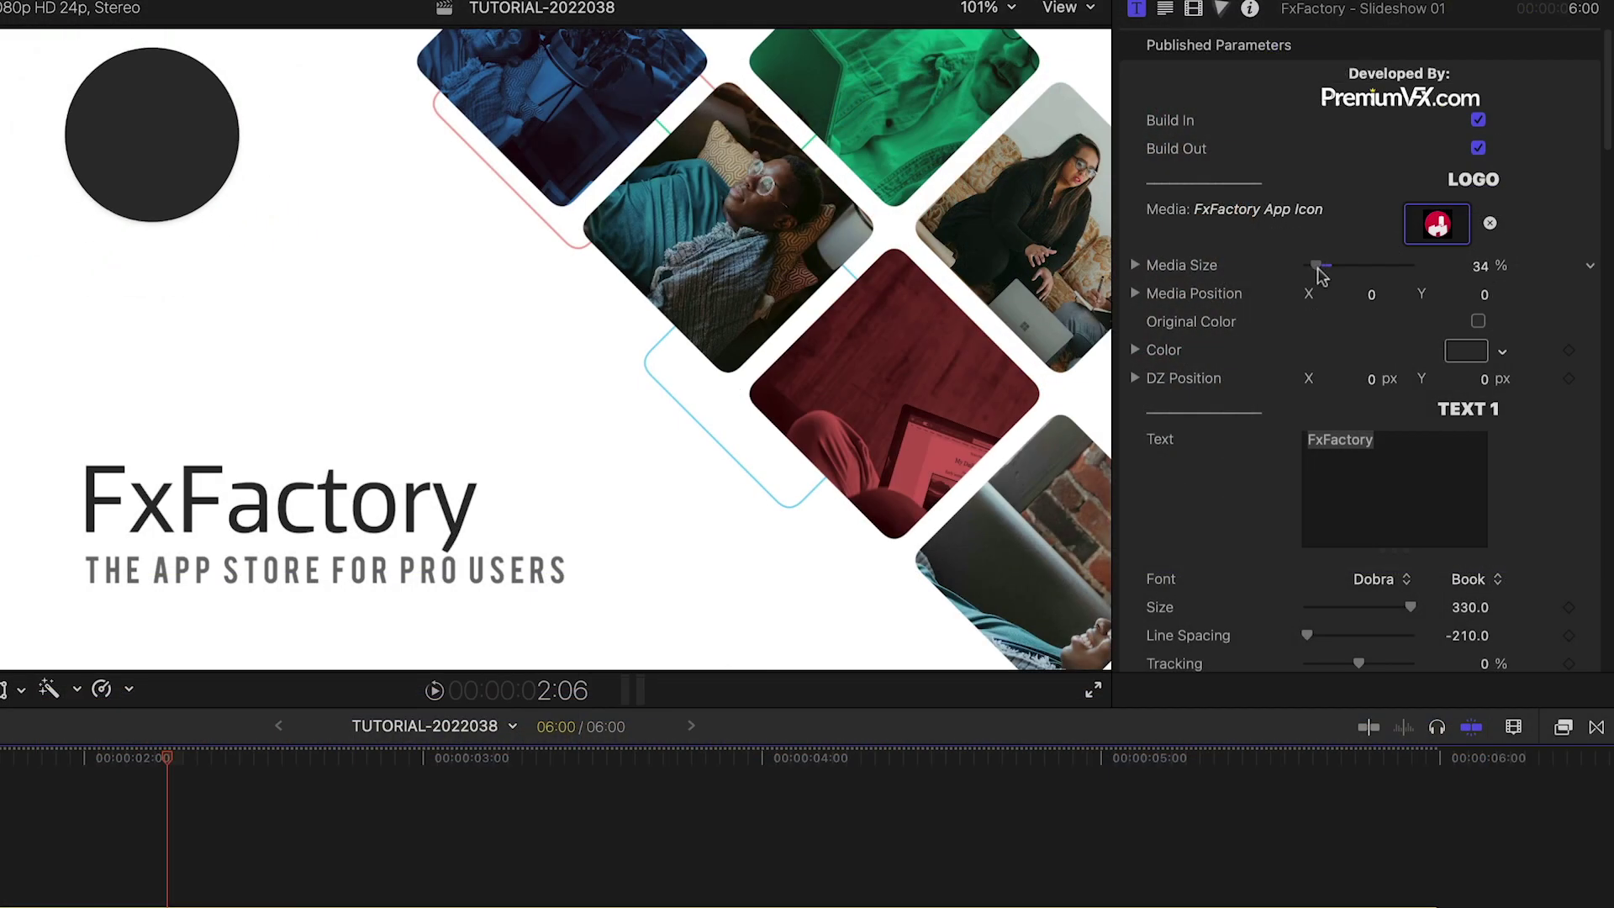
drag(1320, 273, 1322, 271)
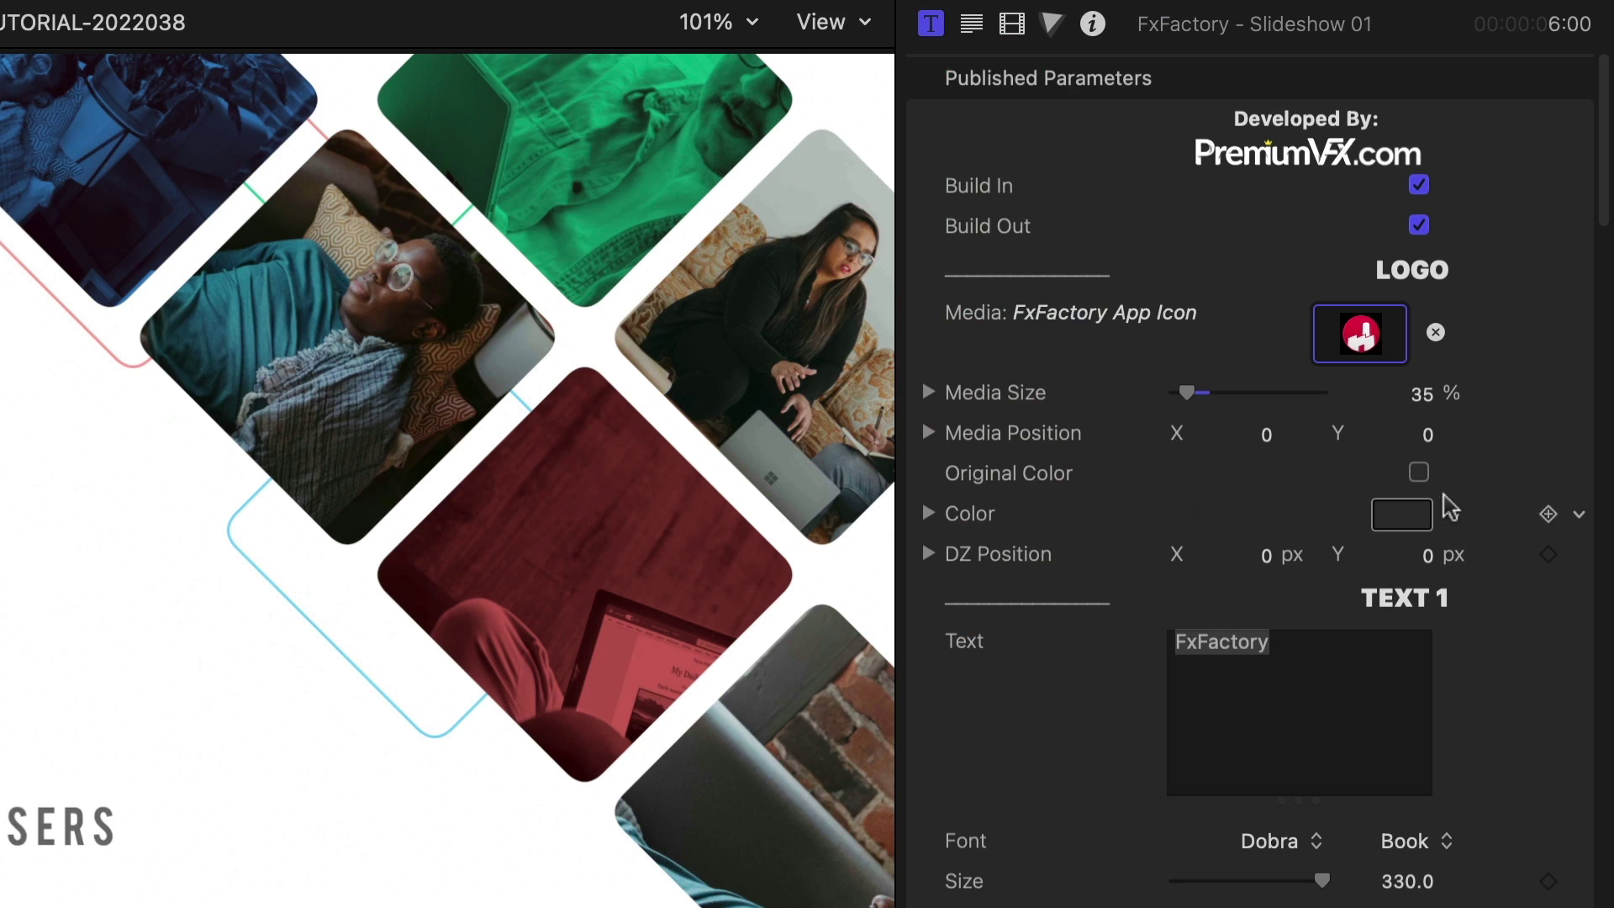
click(1419, 472)
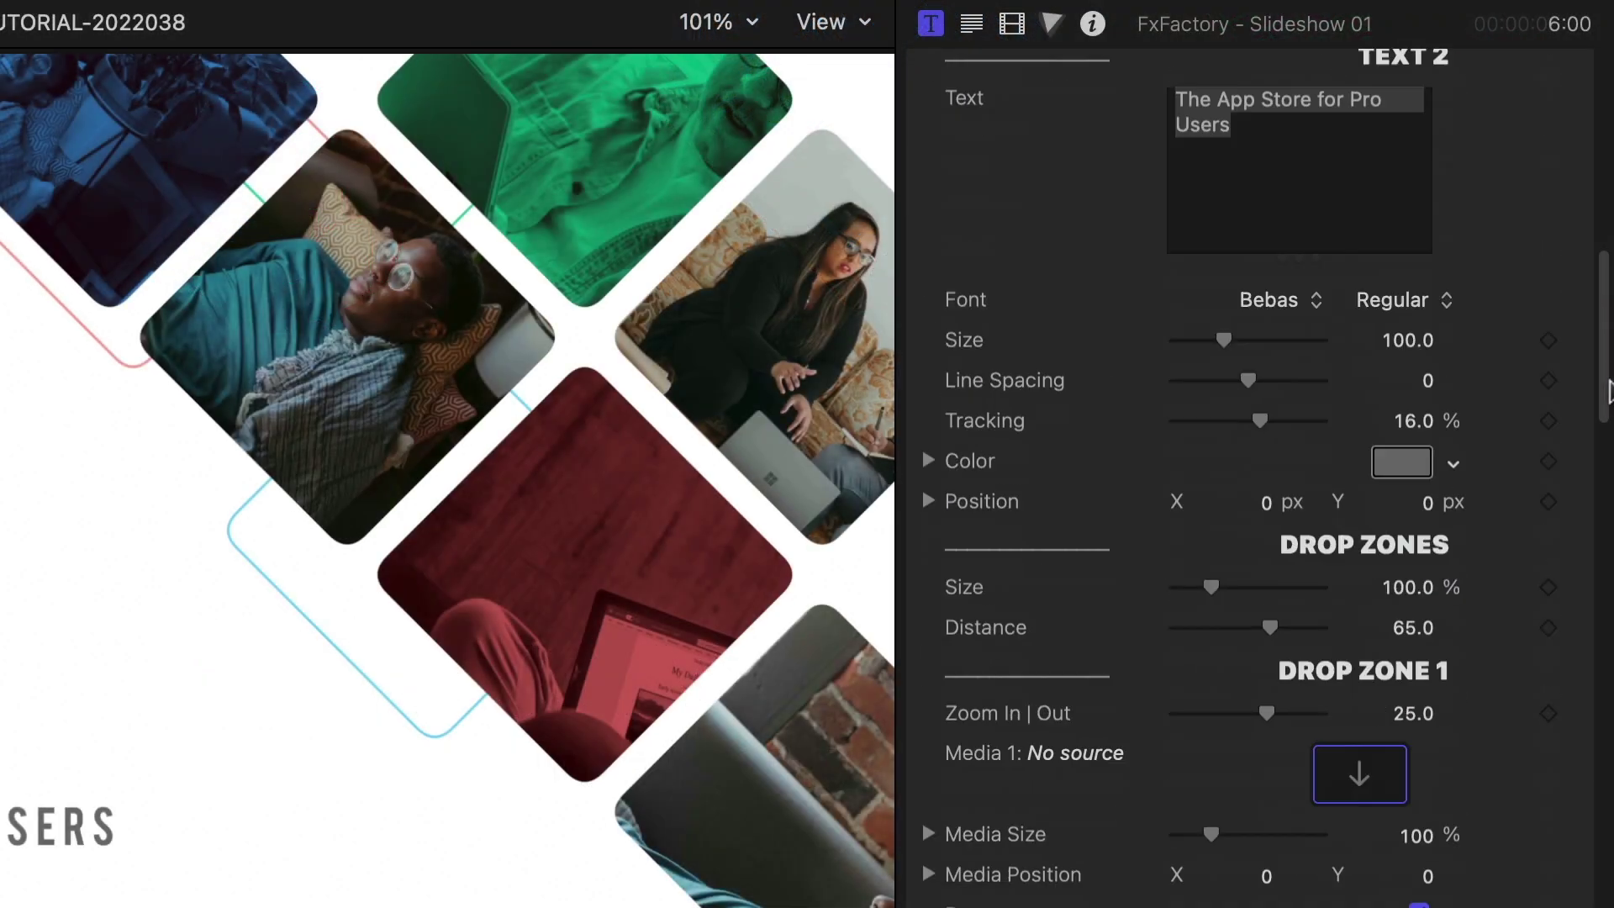
Fill the drop zones with the back-view and coworkers stock clips, then set Drop Zone 4 to 75%
drag(1610, 454, 1610, 479)
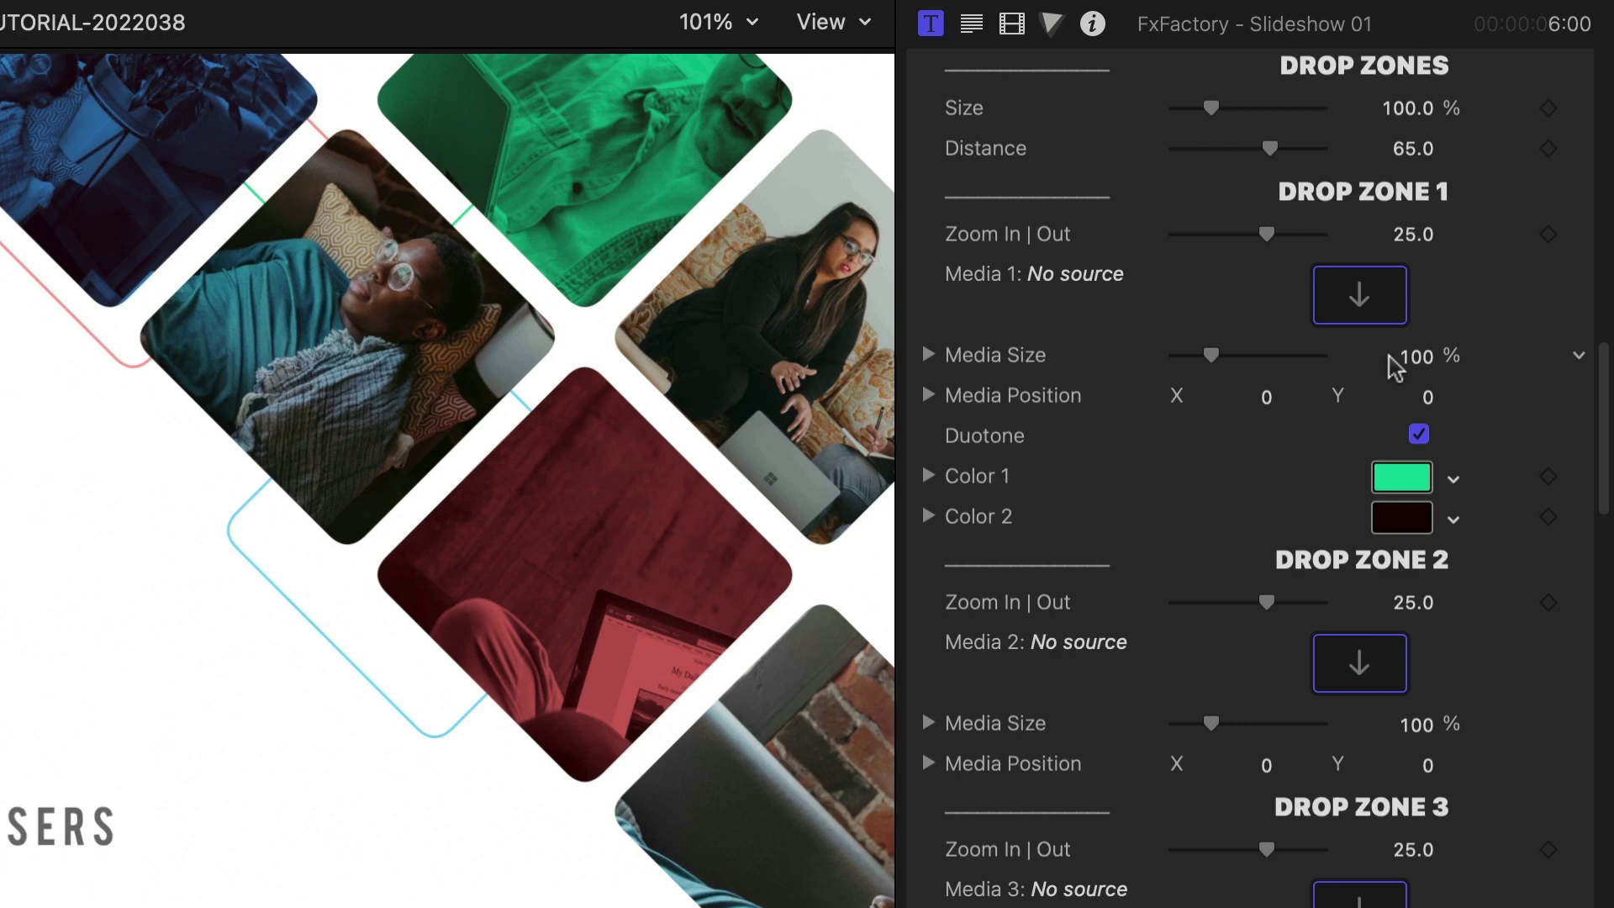
click(1362, 298)
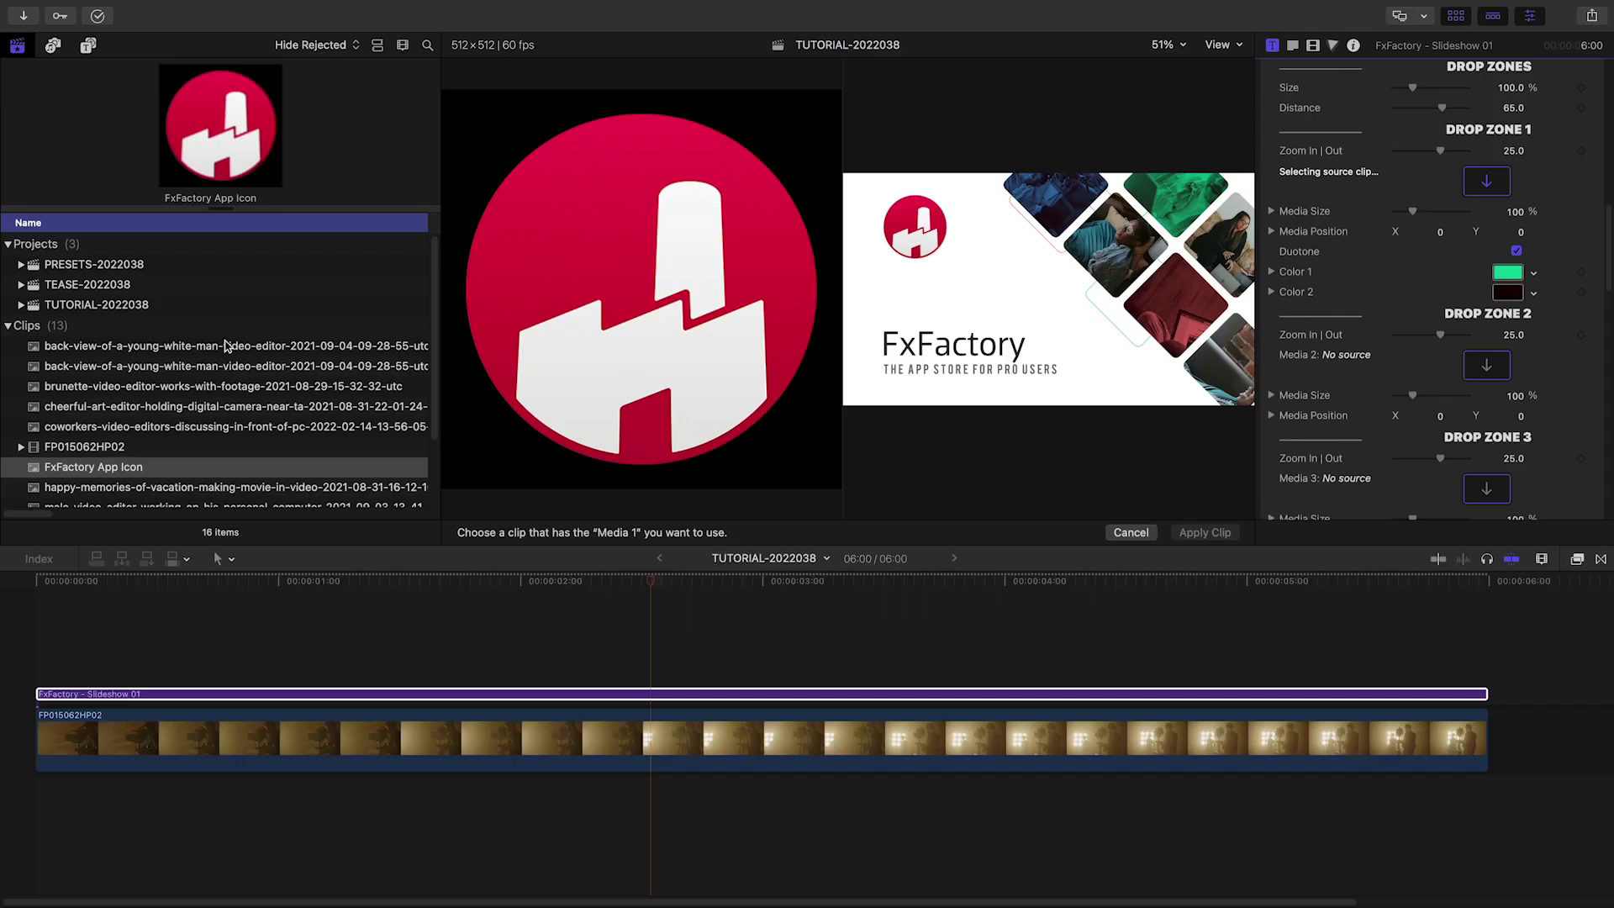
click(225, 345)
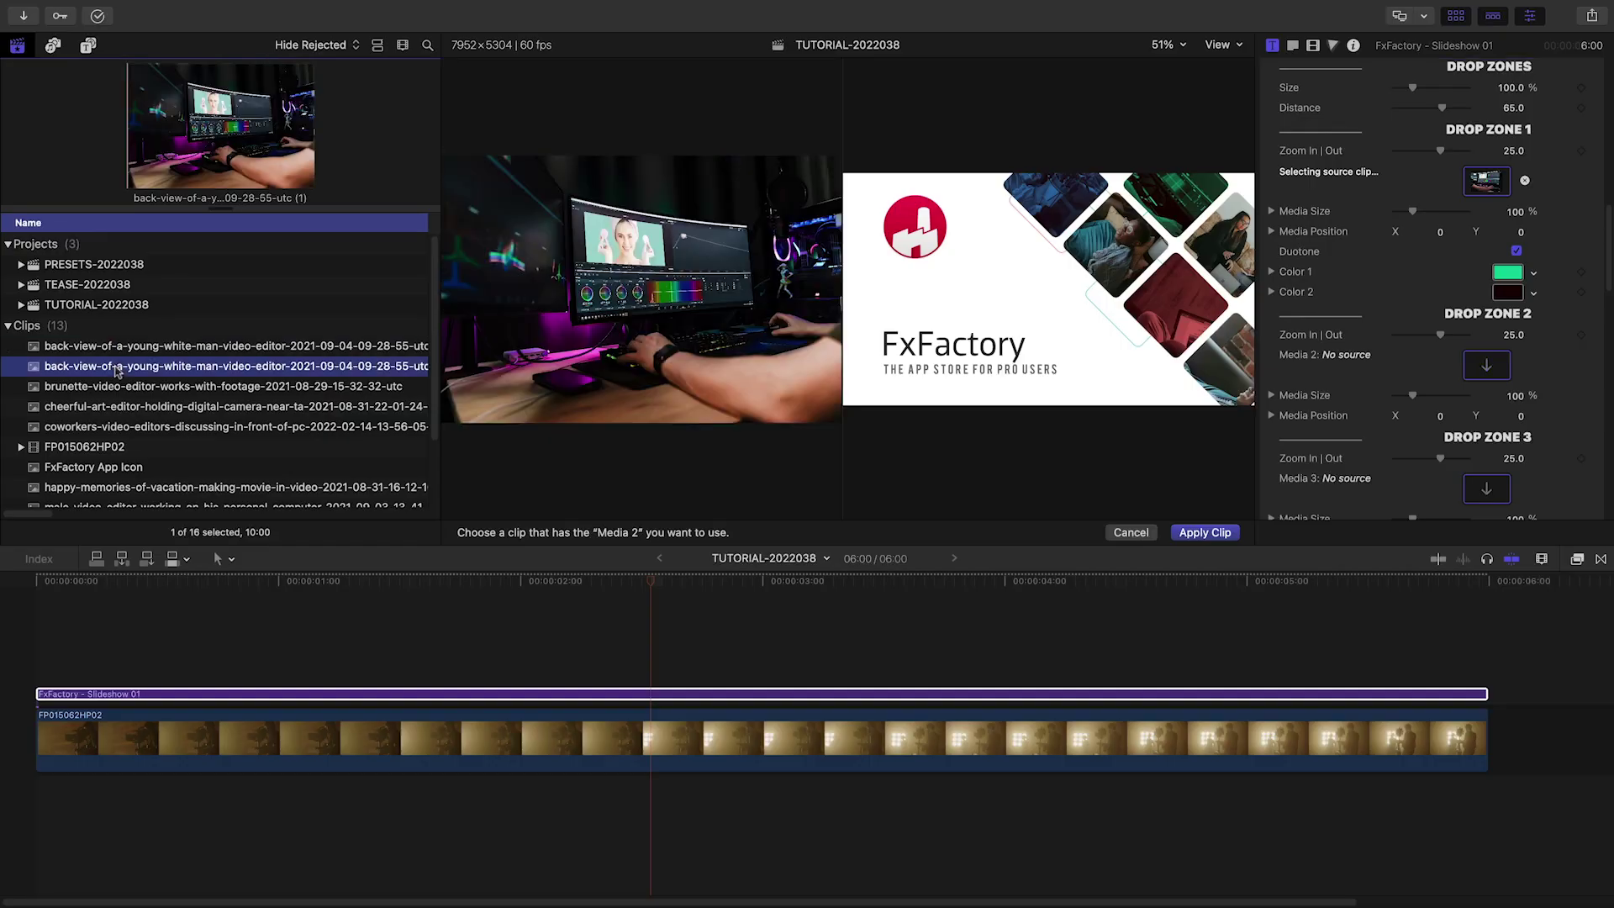
key(Down)
key(Down)
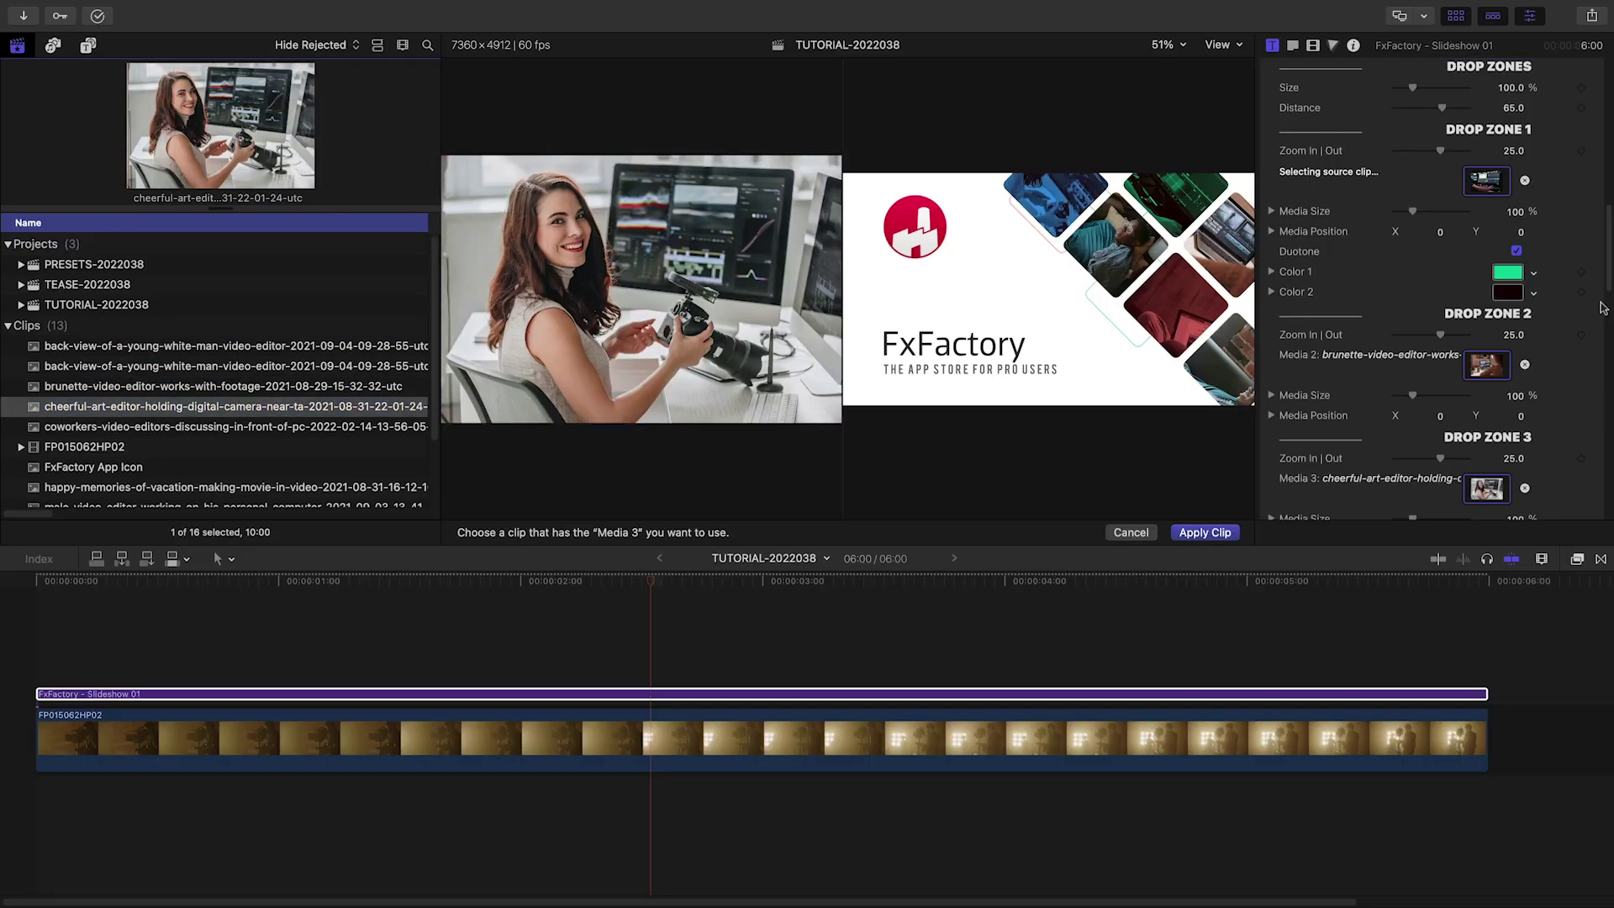
key(Down)
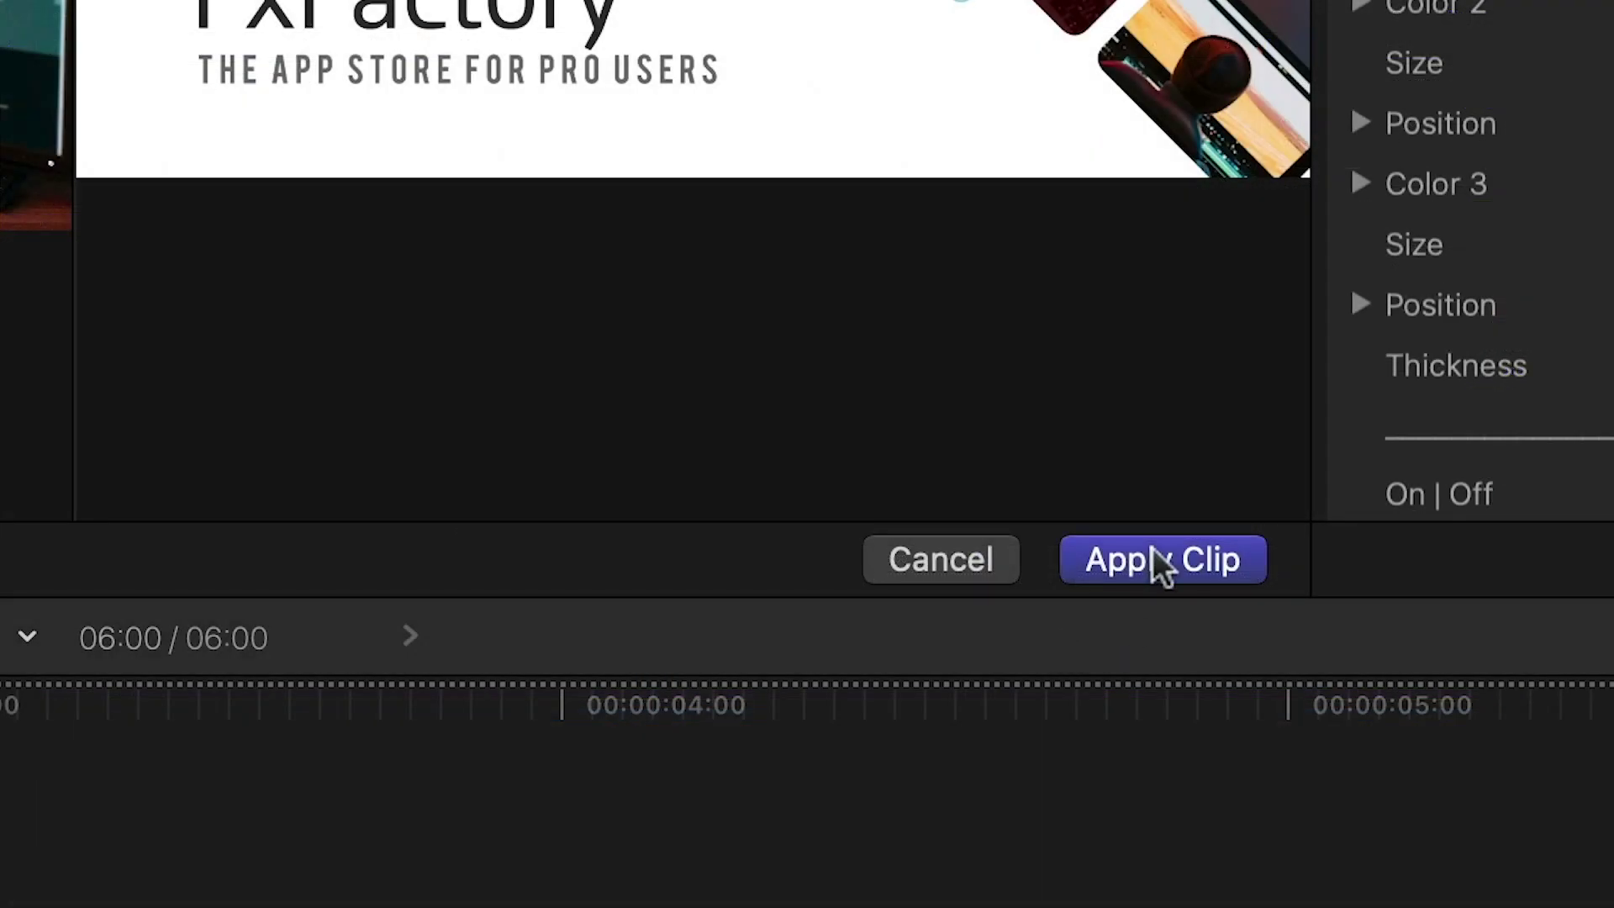
click(1154, 551)
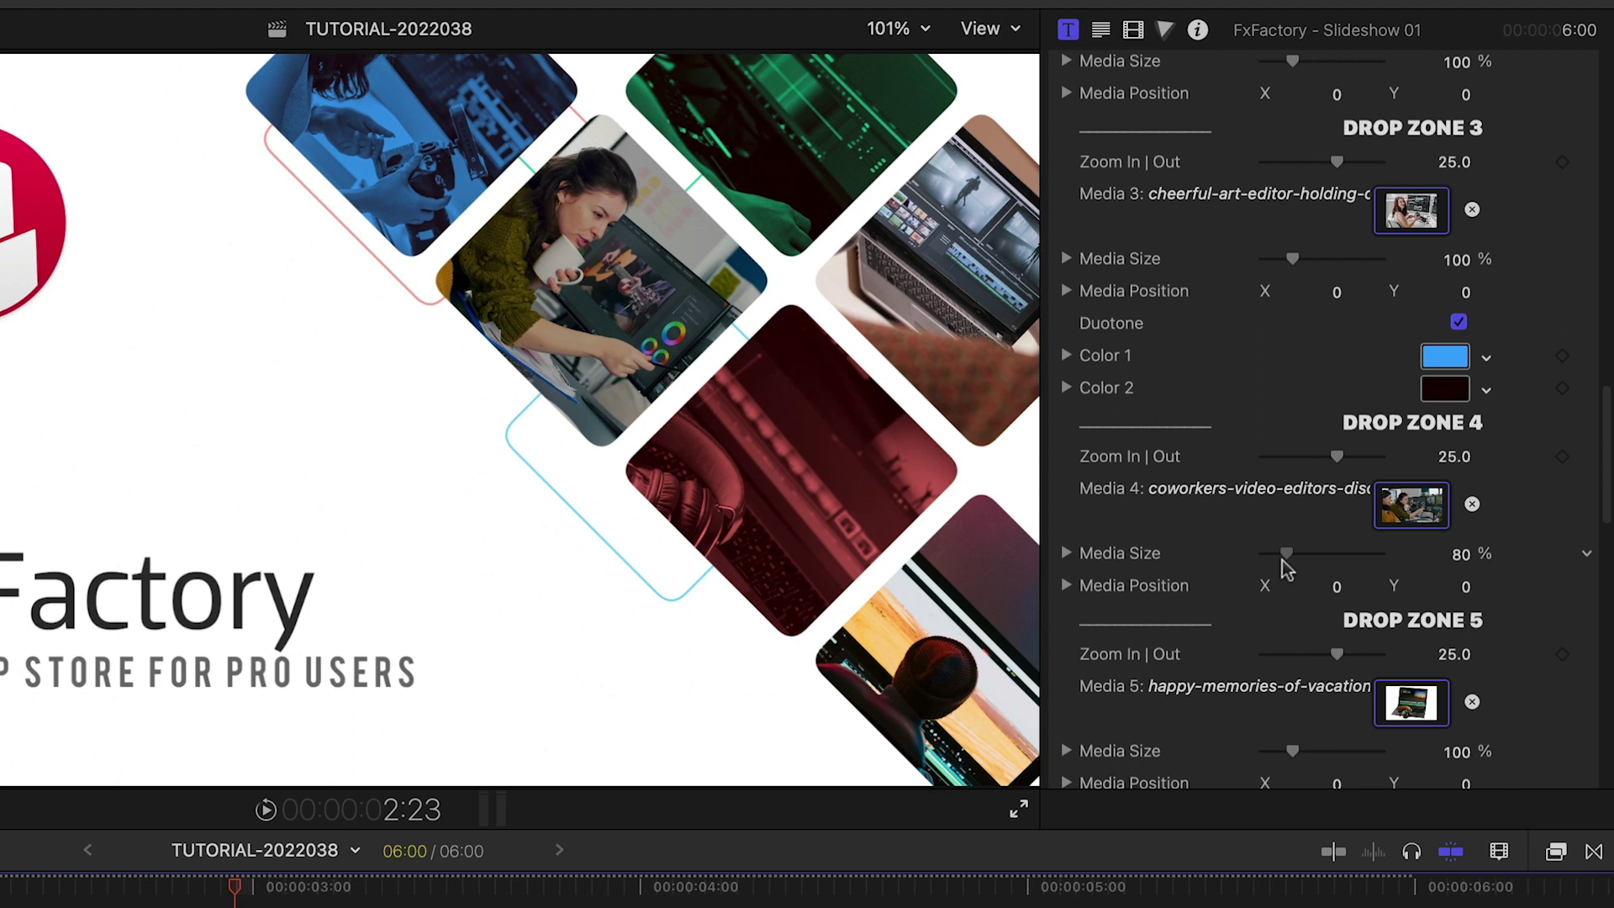
drag(1283, 560, 1281, 562)
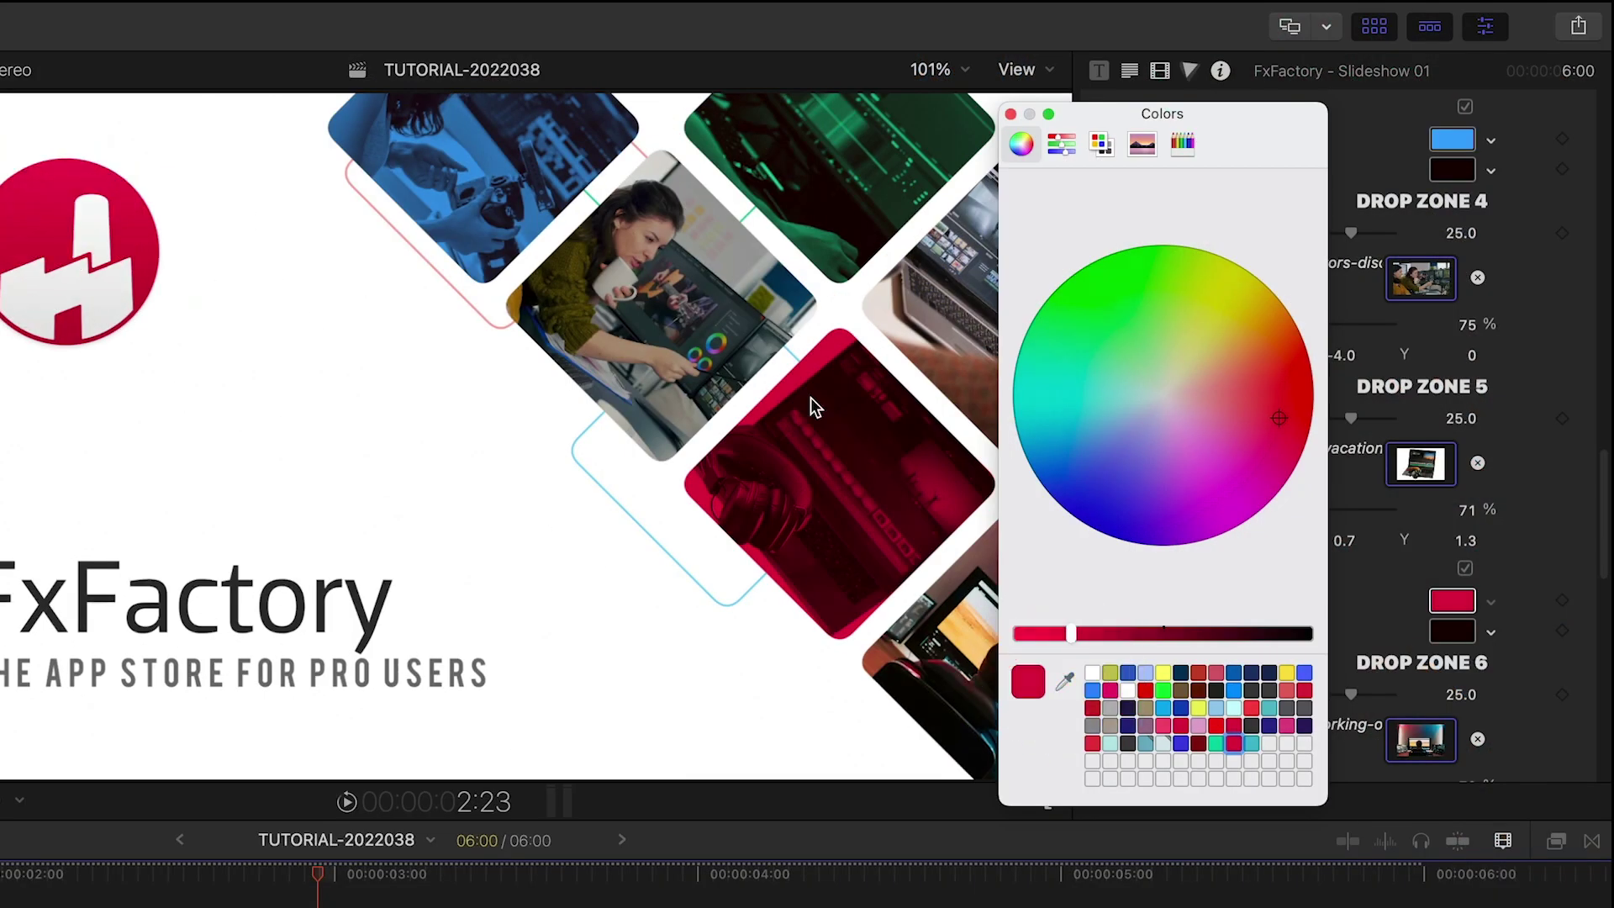
Close the Colors window once Drop Zone 5 has its red duotone tint
click(1010, 114)
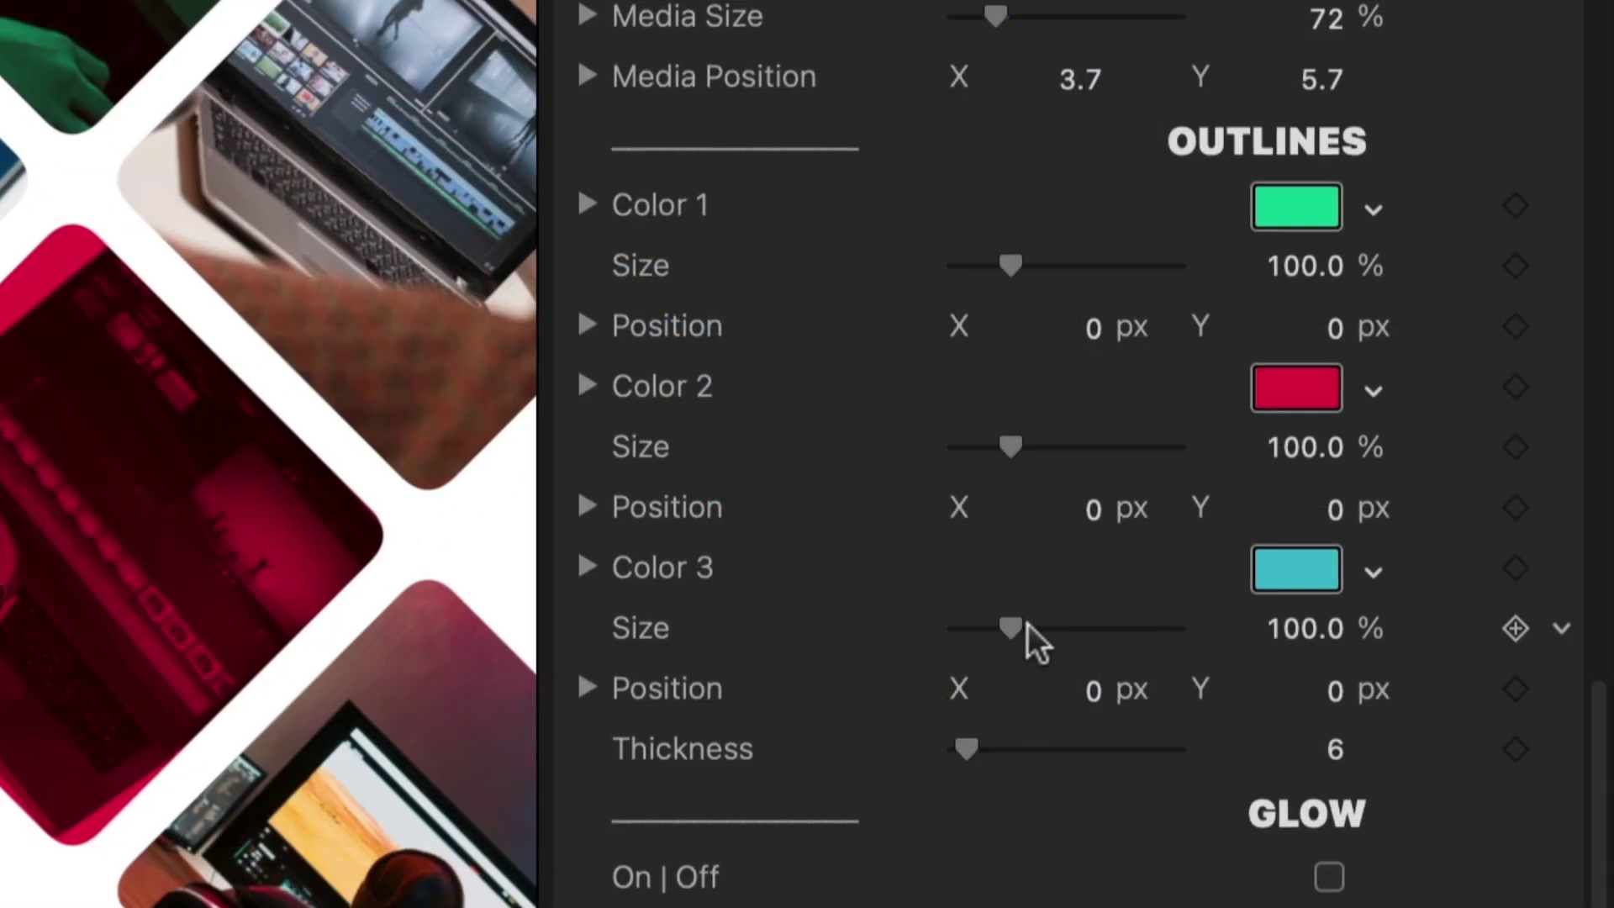
Size the outlines to about 126%, 122% and 117%, set thickness 16, and enable glow
drag(1027, 627, 1061, 640)
key(super+z)
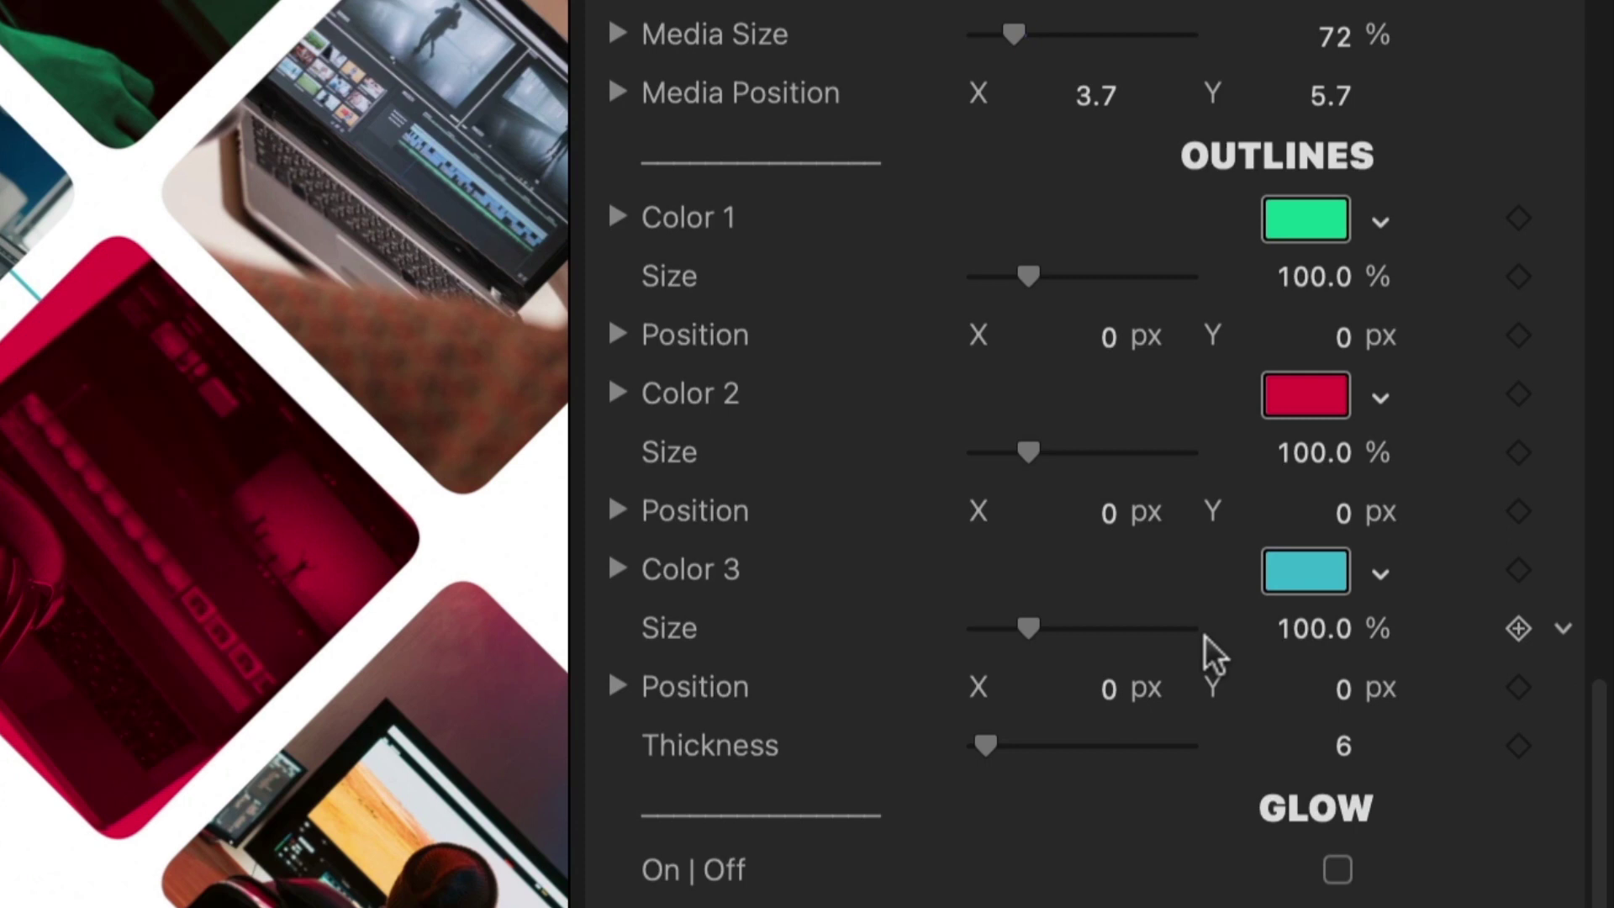
drag(1032, 280, 1064, 289)
drag(1068, 457, 1079, 467)
drag(1080, 633, 1103, 634)
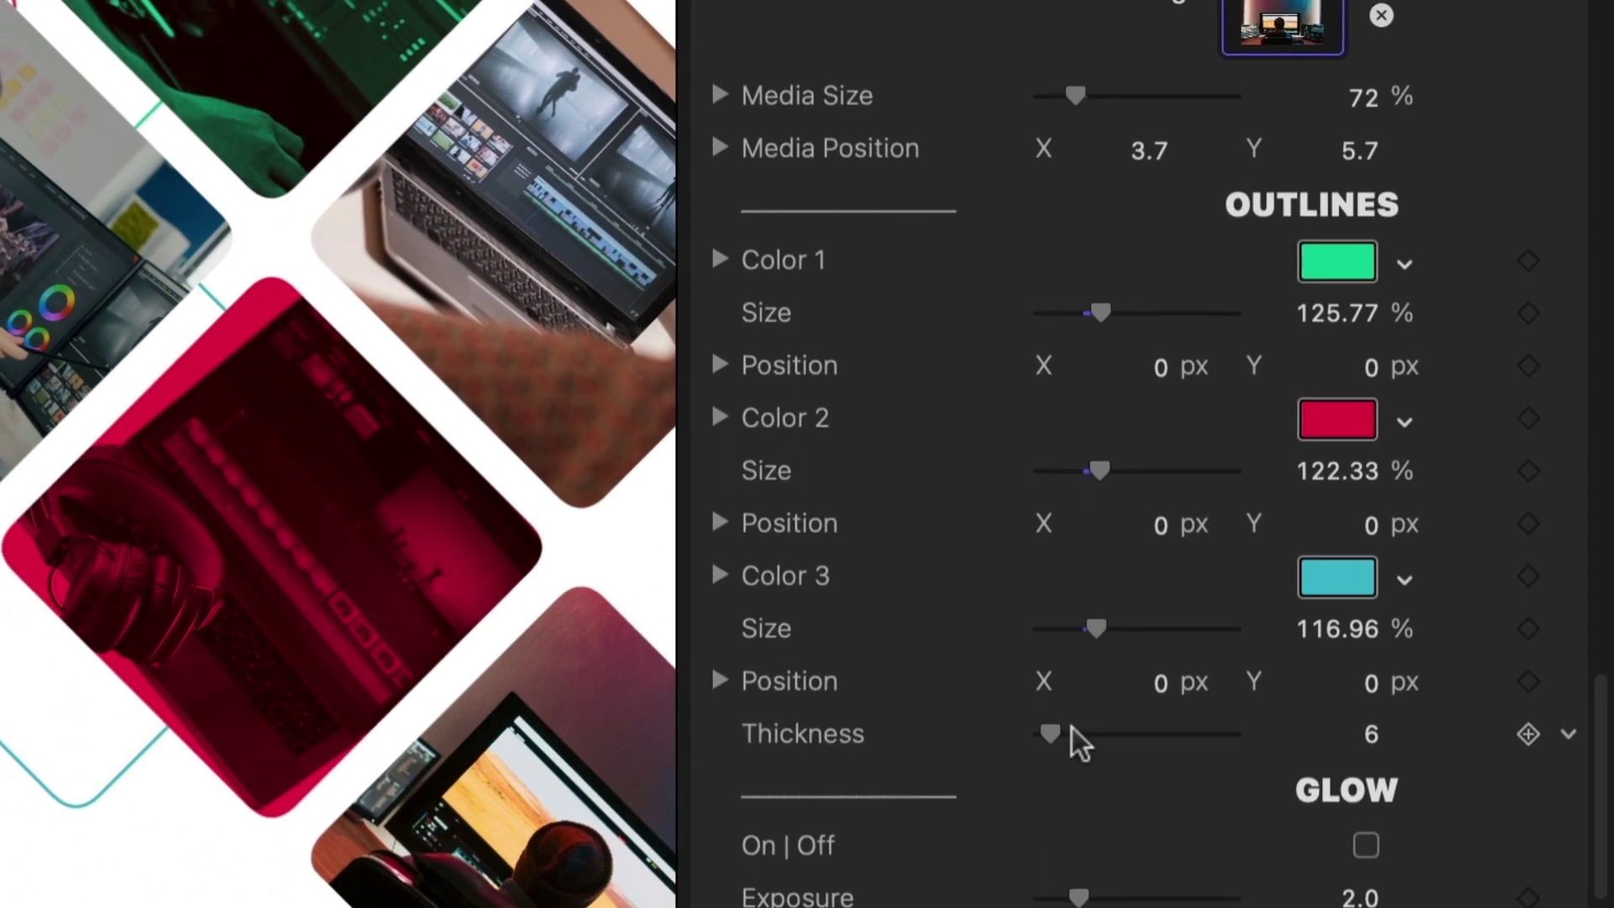
drag(1072, 728, 1081, 733)
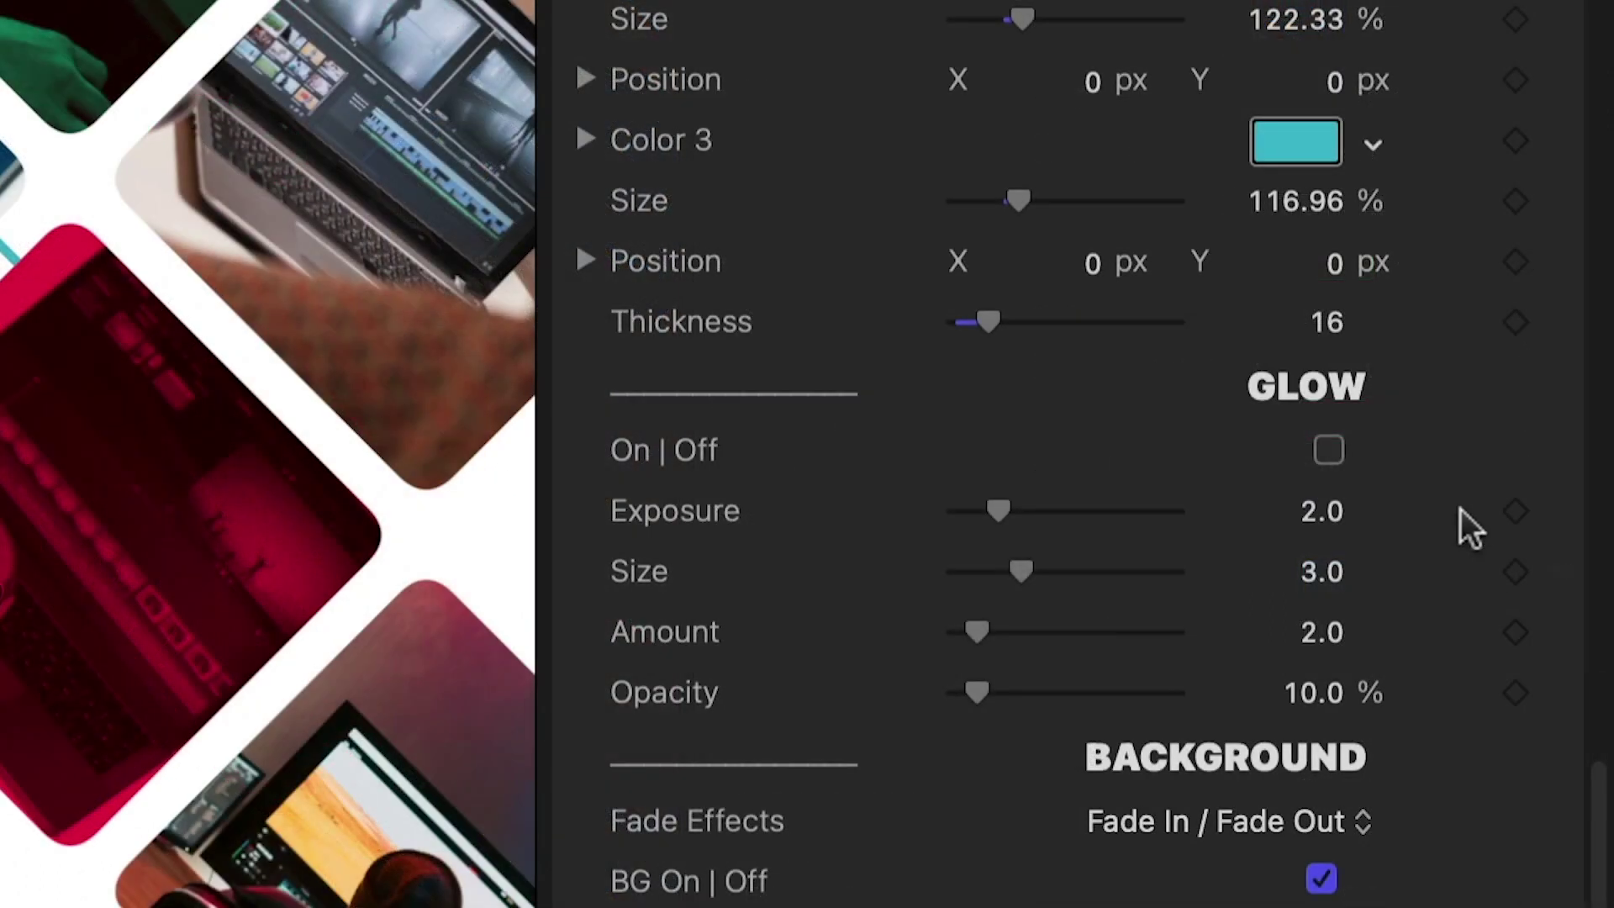
click(1330, 451)
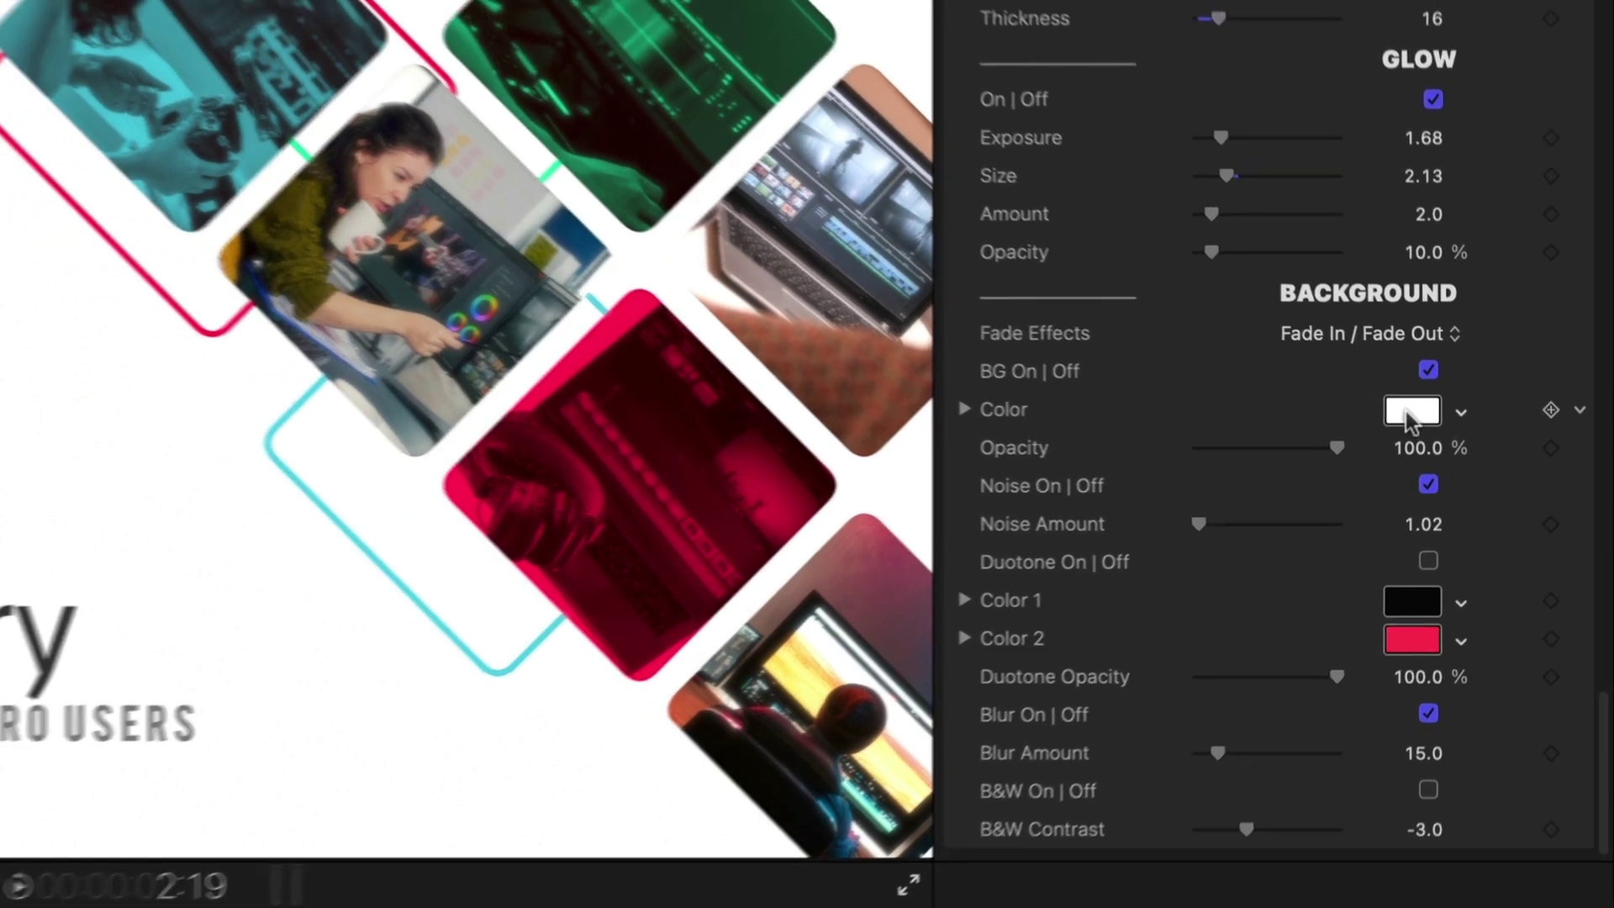
Set the slideshow's Background Color to teal
click(1400, 409)
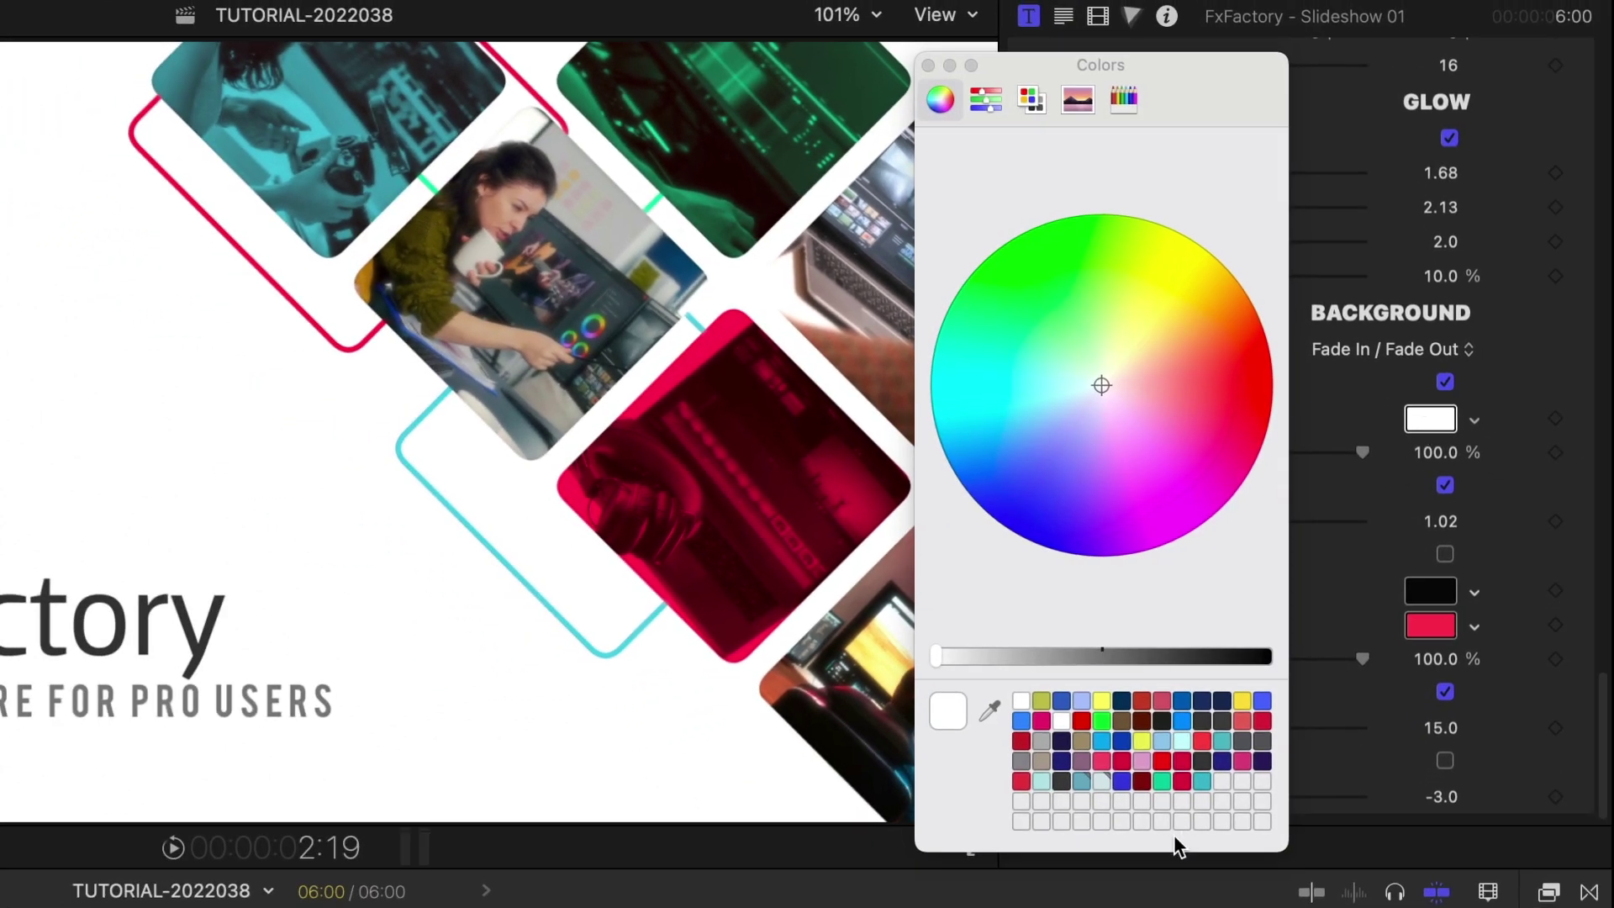
click(1202, 781)
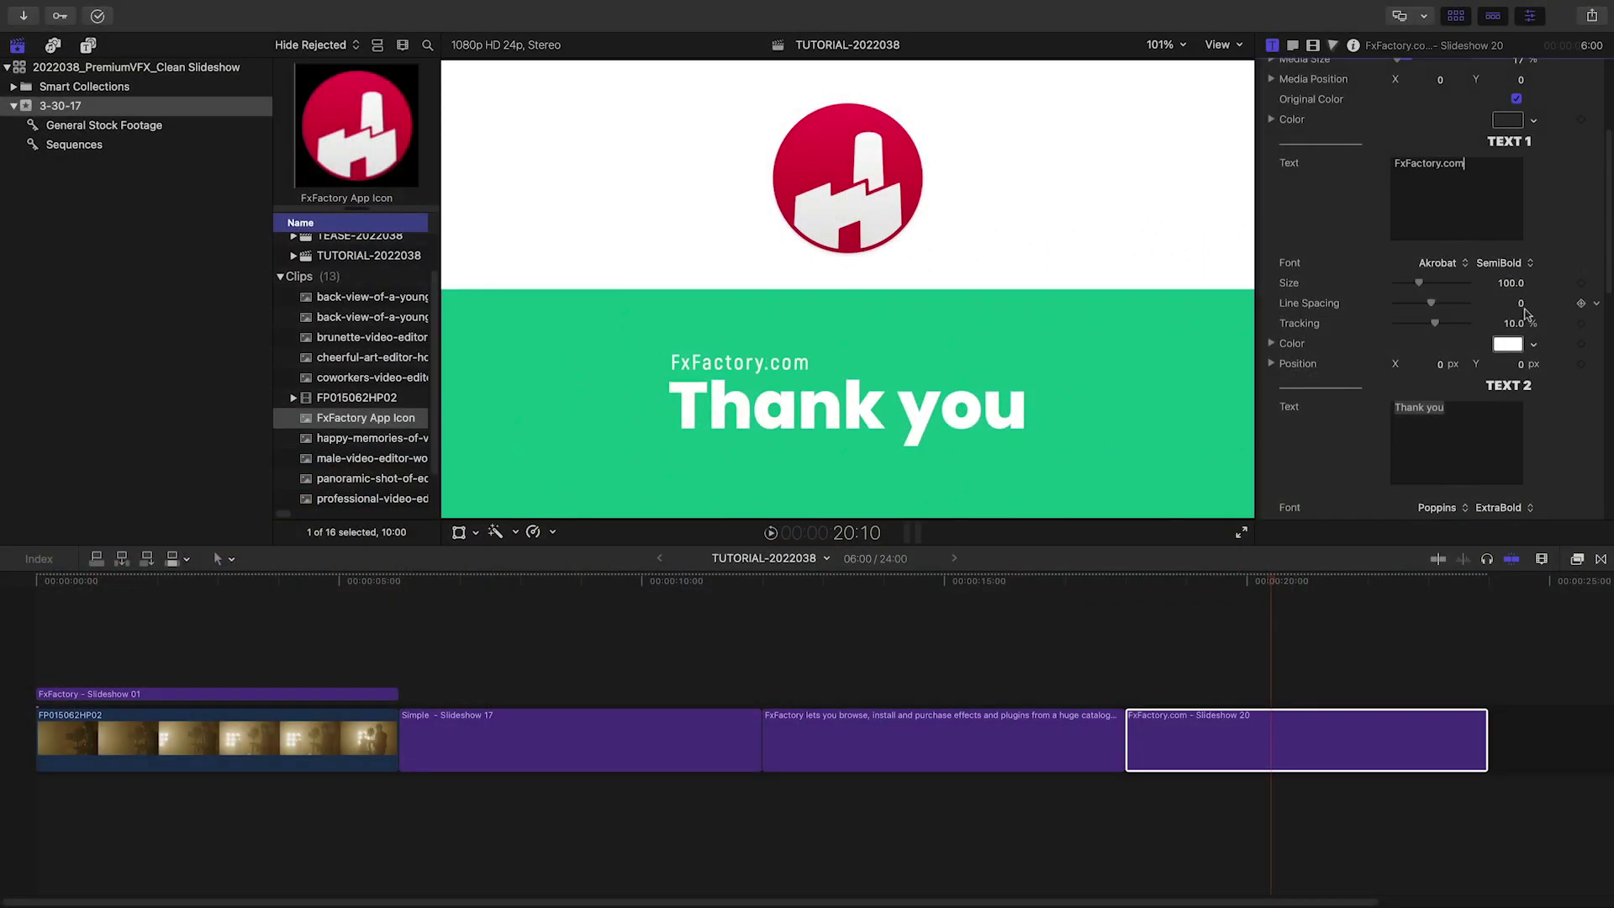
Bring up the font choices for the outro's FxFactory.com line
click(1439, 263)
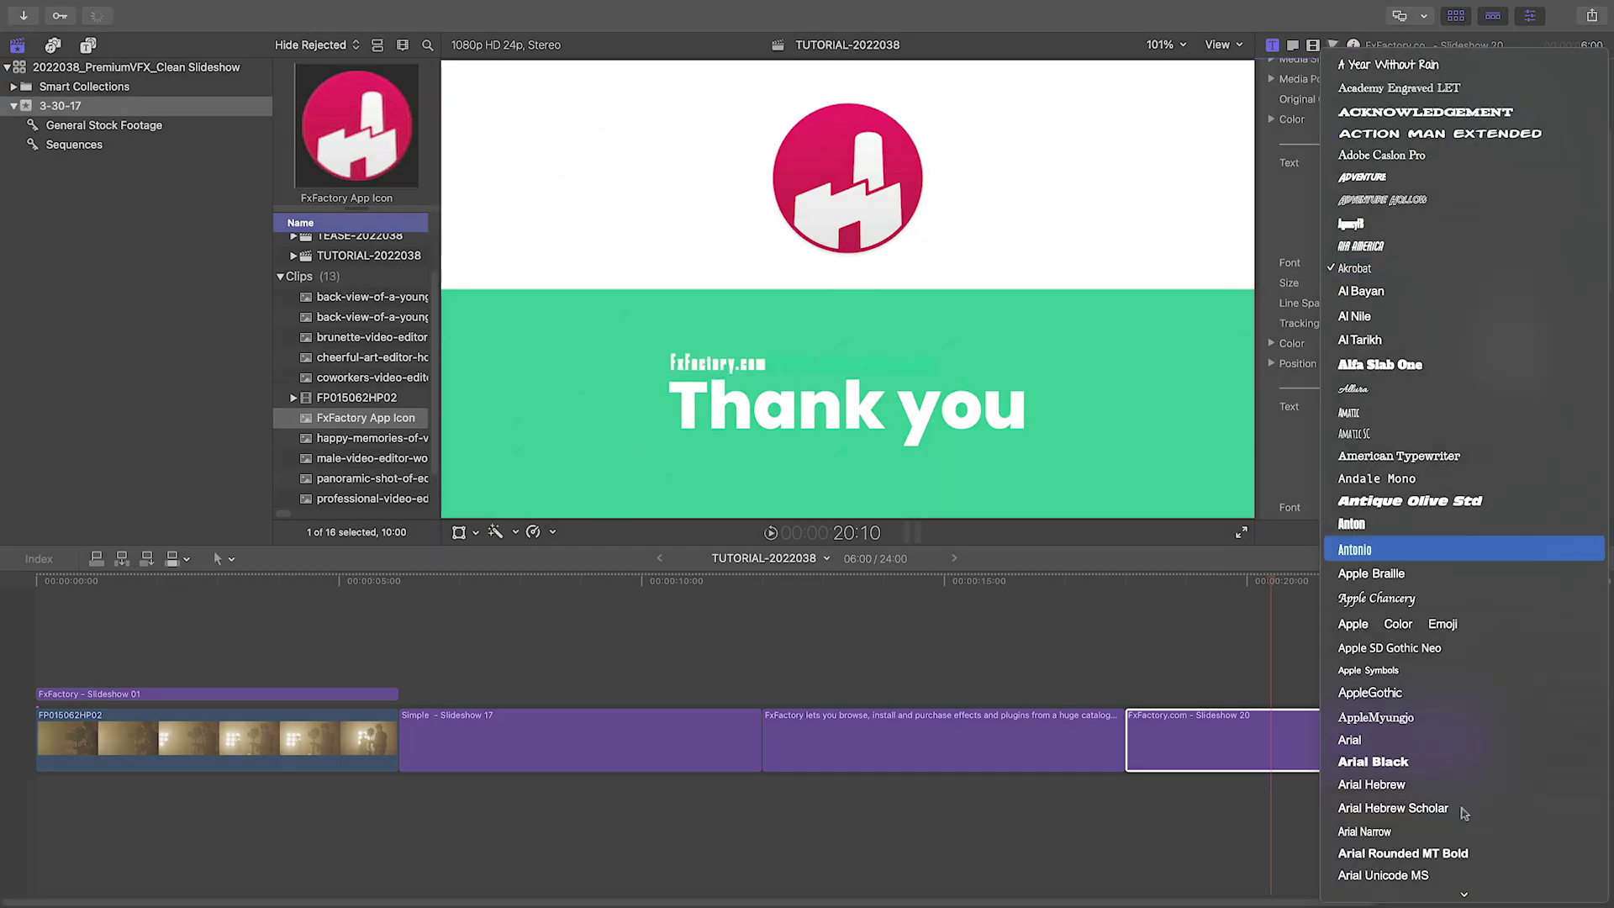